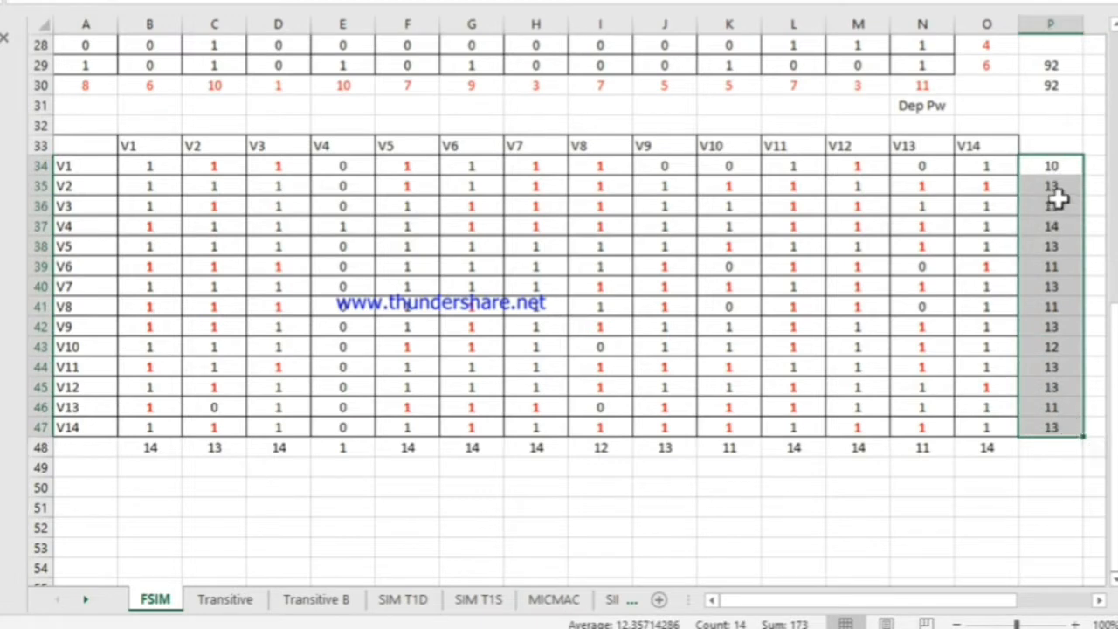
# Step: Label the row totals "Dr Pw" in P33 and the column totals "Dep Pw" in A48
pyautogui.click(1045, 146)
pyautogui.write('Dr Pw')
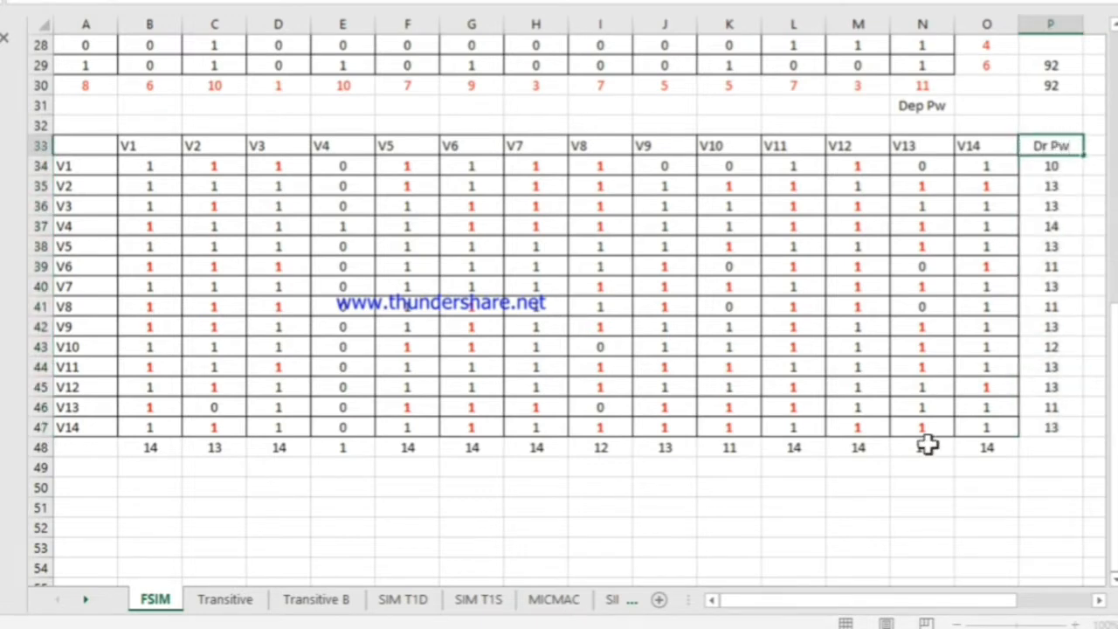
pyautogui.click(92, 447)
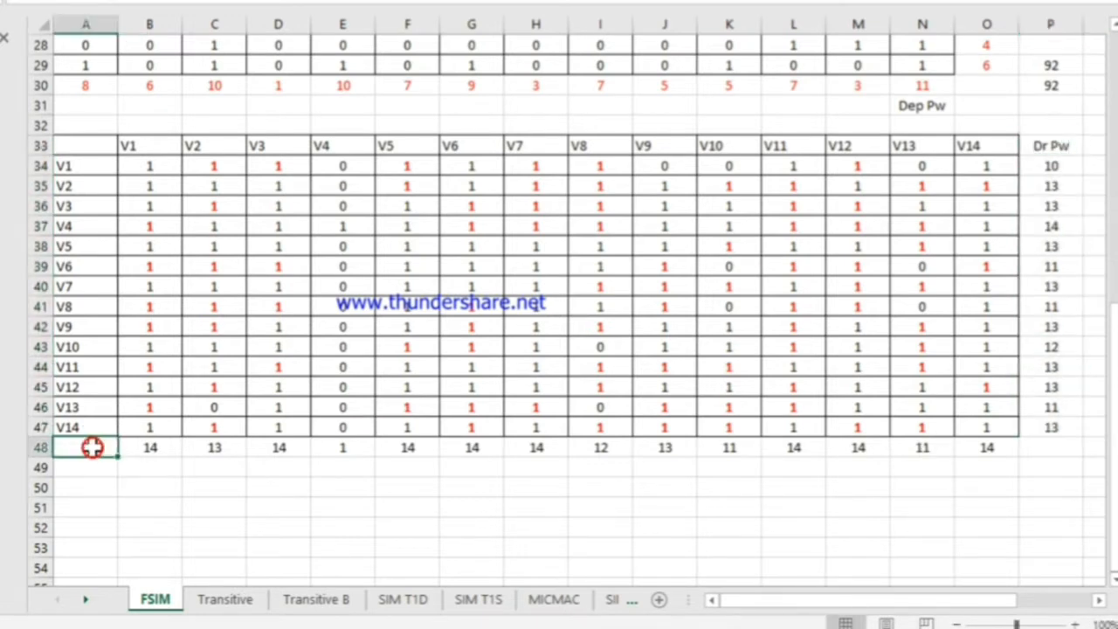
pyautogui.write('De')
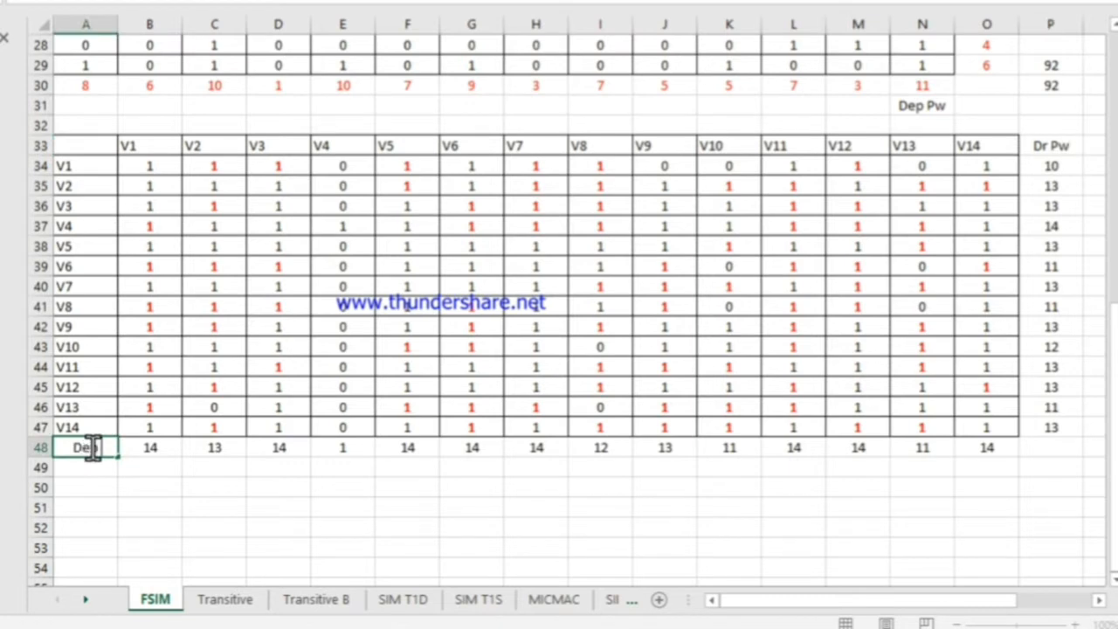
pyautogui.write('p Pw')
pyautogui.click(344, 530)
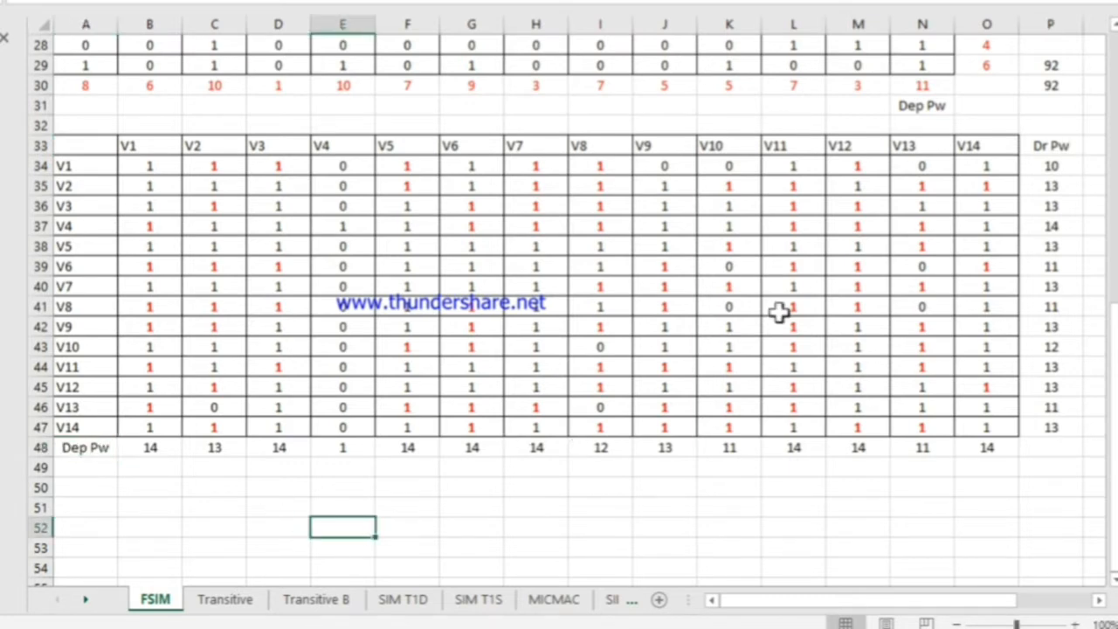
# Step: Copy the Dr Pw column P33:P47 and the Dep Pw row A48:O48 to the clipboard
pyautogui.moveTo(1060, 148); pyautogui.dragTo(1078, 419)
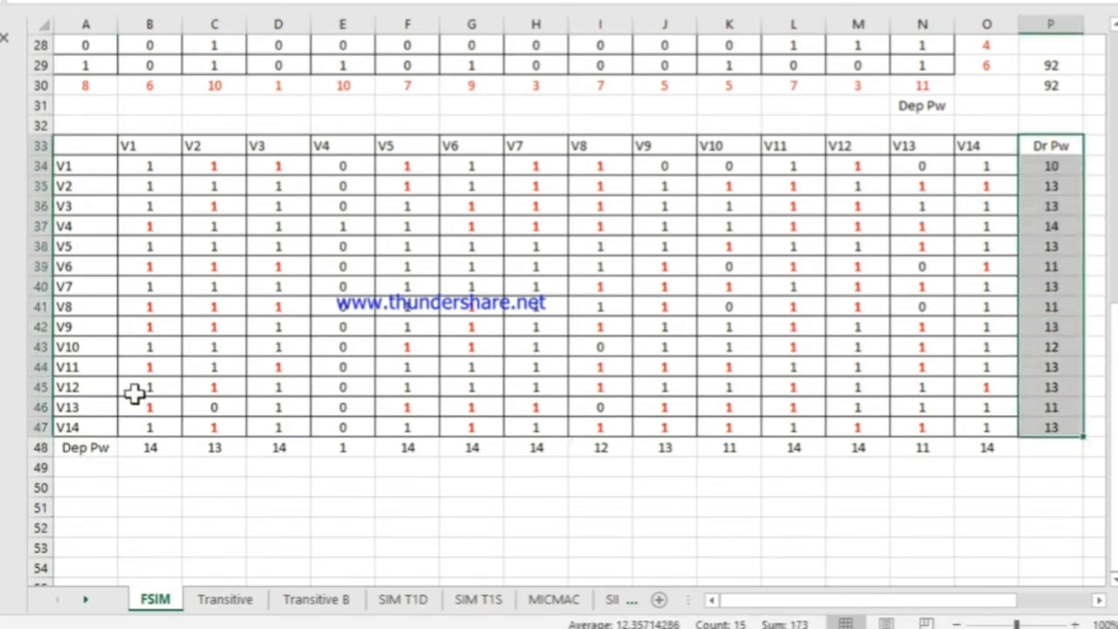
pyautogui.hotkey('ctrl', 'c')
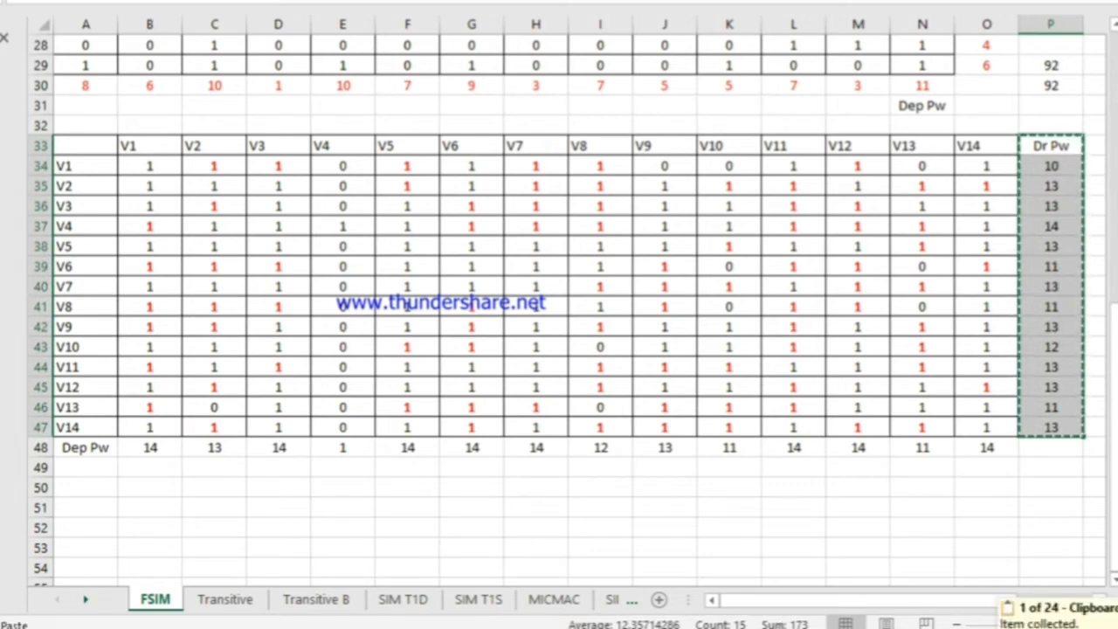
pyautogui.moveTo(92, 447); pyautogui.dragTo(1001, 437)
pyautogui.hotkey('ctrl', 'c')
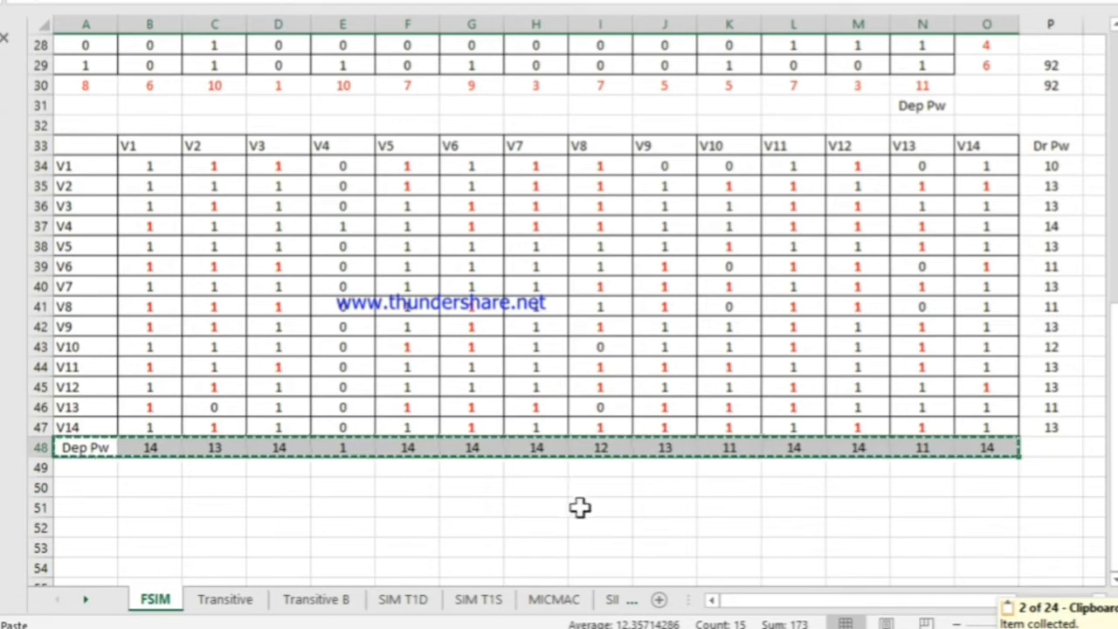
# Step: Enter the heading "Variables" in A33 and copy the variable names column A33:A47
pyautogui.click(83, 147)
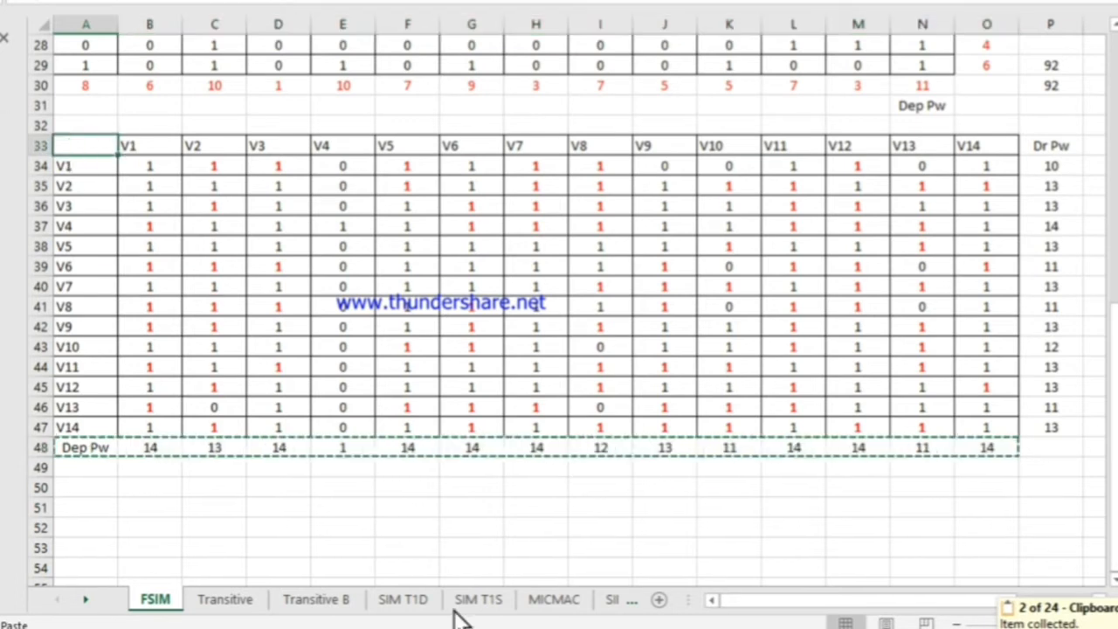
pyautogui.write('Variables')
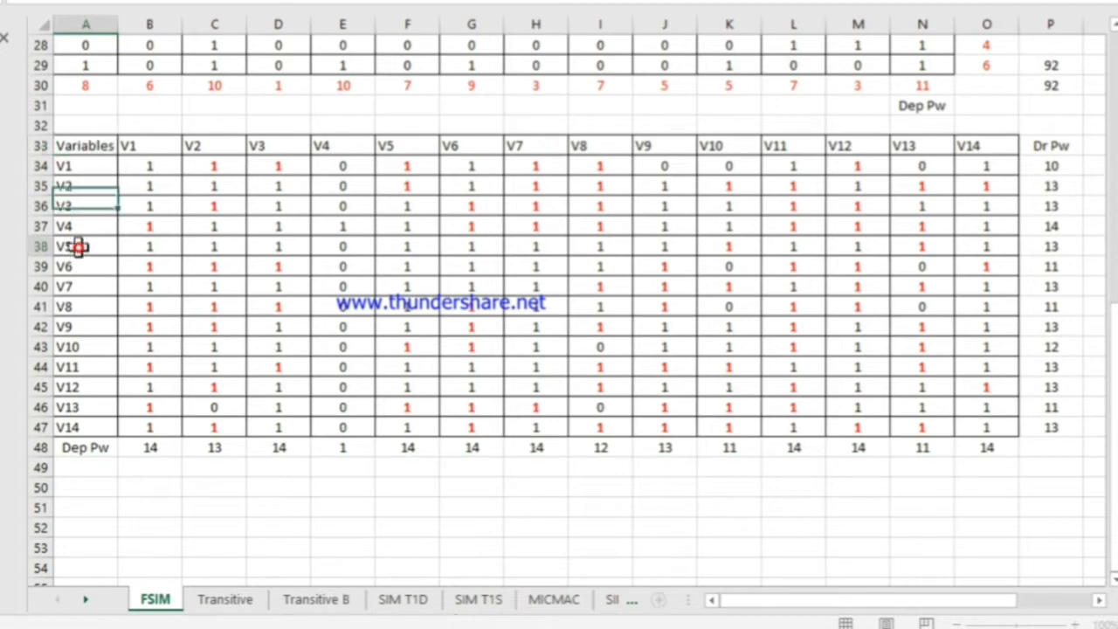
pyautogui.moveTo(82, 149); pyautogui.dragTo(54, 421)
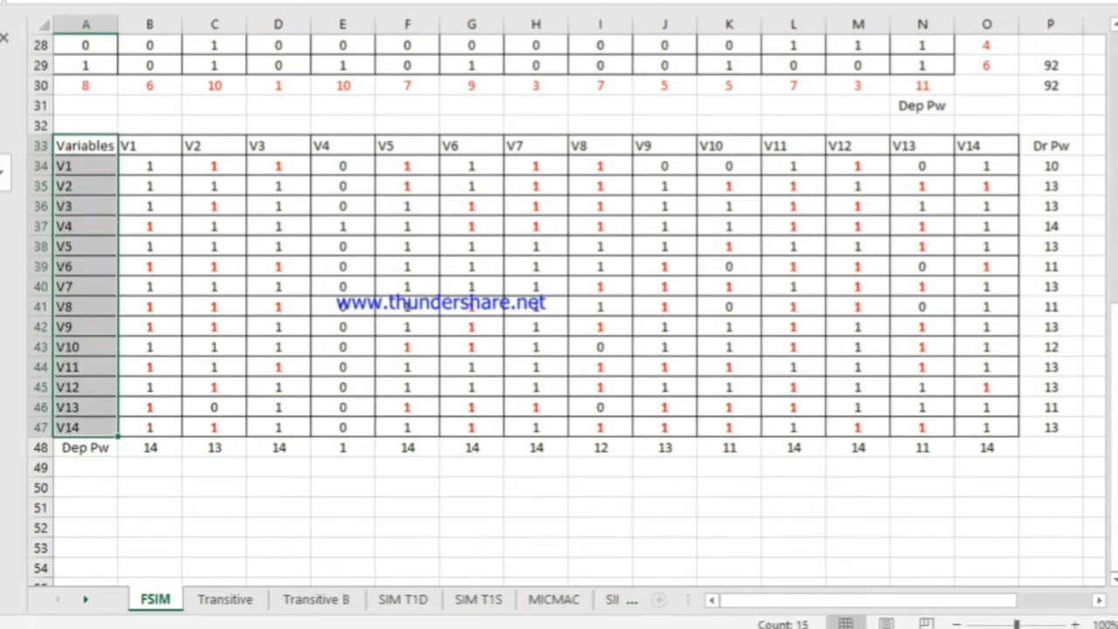
pyautogui.hotkey('ctrl', 'c')
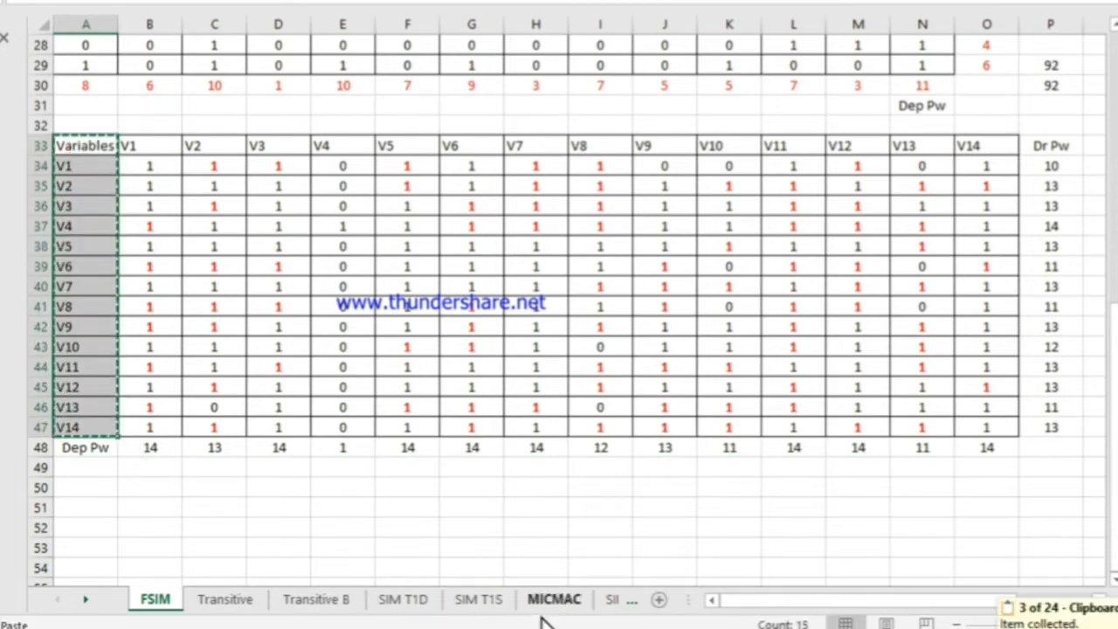
# Step: Add a new worksheet and paste the Dr Pw column at A1 and the Dep Pw row at C4
pyautogui.click(659, 600)
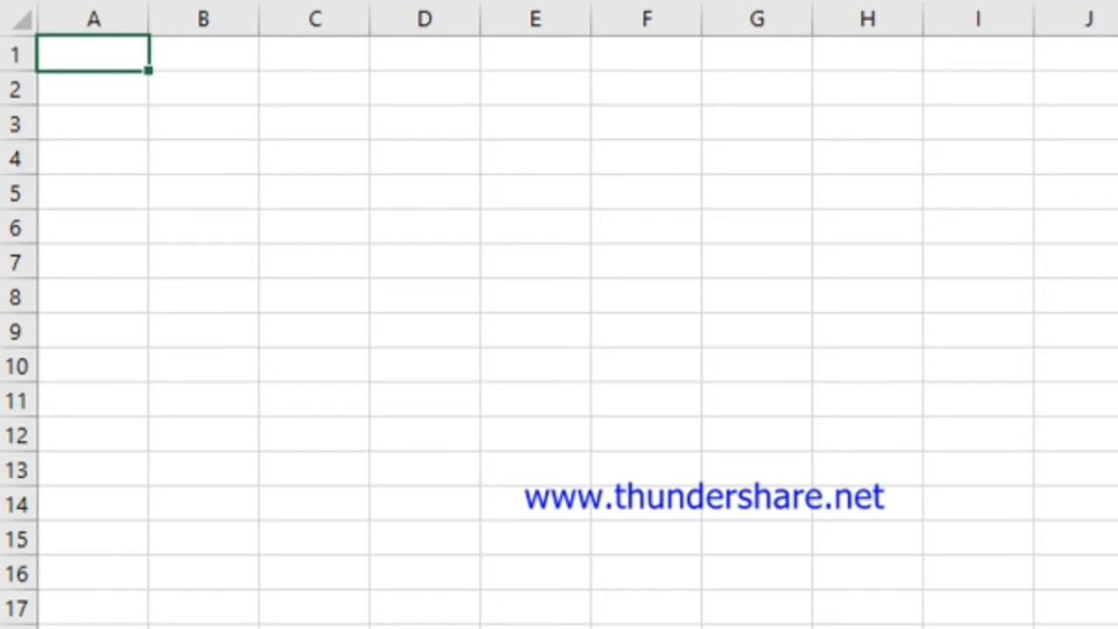
pyautogui.click(117, 53)
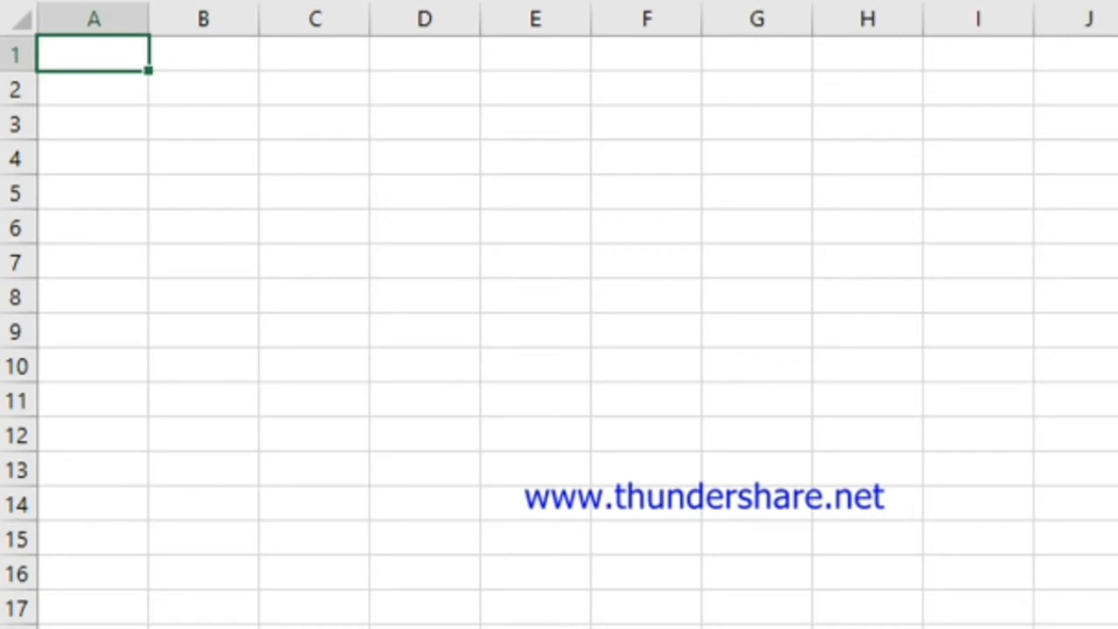
pyautogui.hotkey('ctrl', 'v')
pyautogui.click(332, 166)
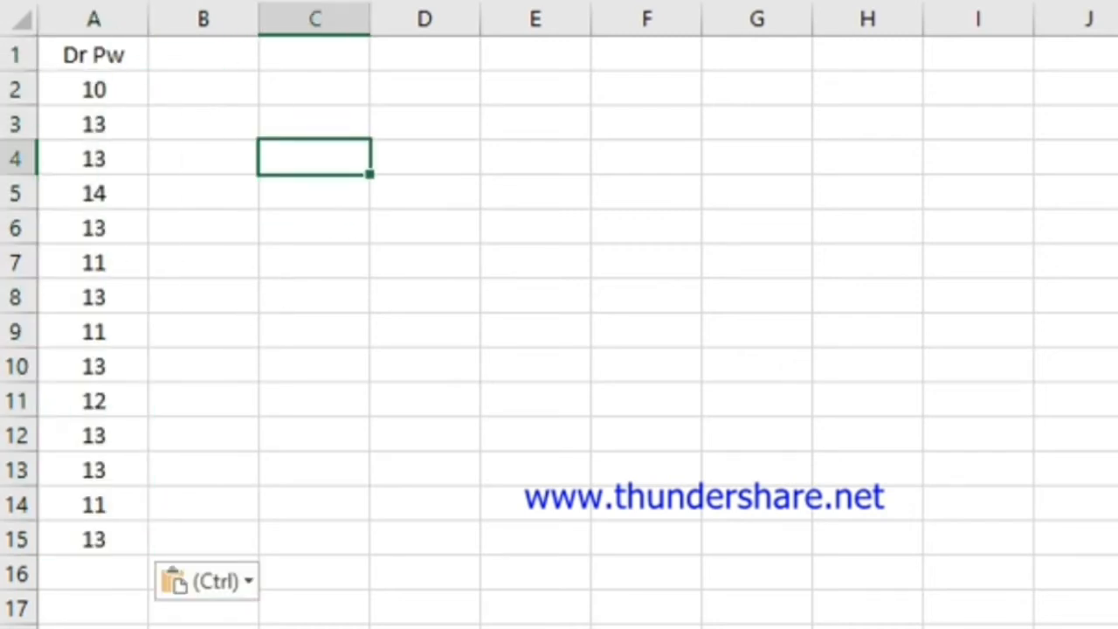
pyautogui.hotkey('ctrl', 'v')
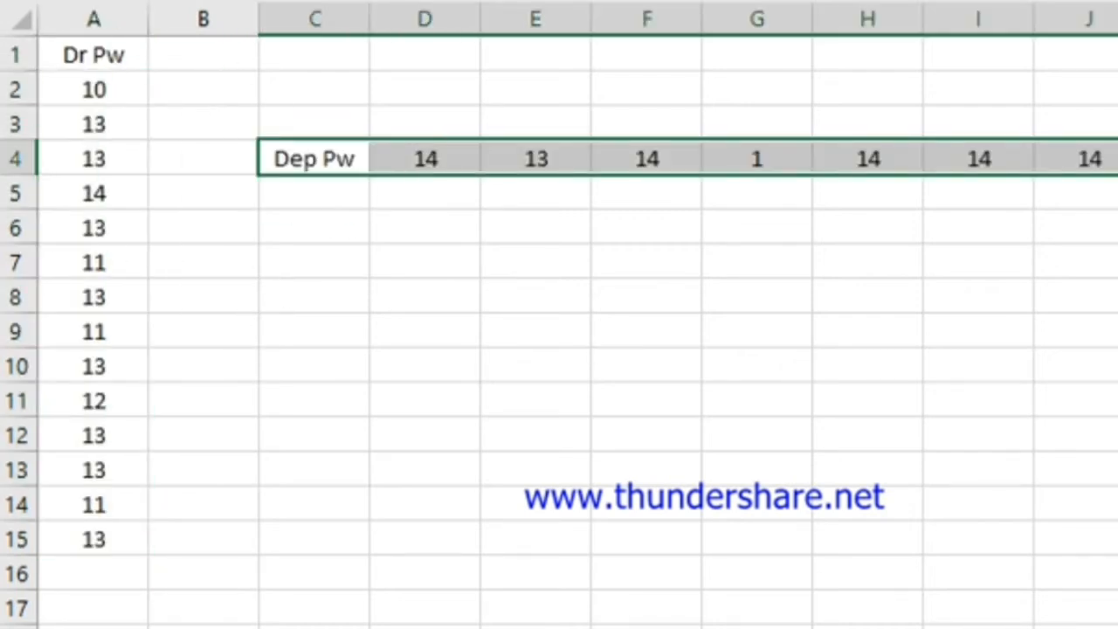
pyautogui.hotkey('ctrl', 'x')
pyautogui.rightClick(212, 56)
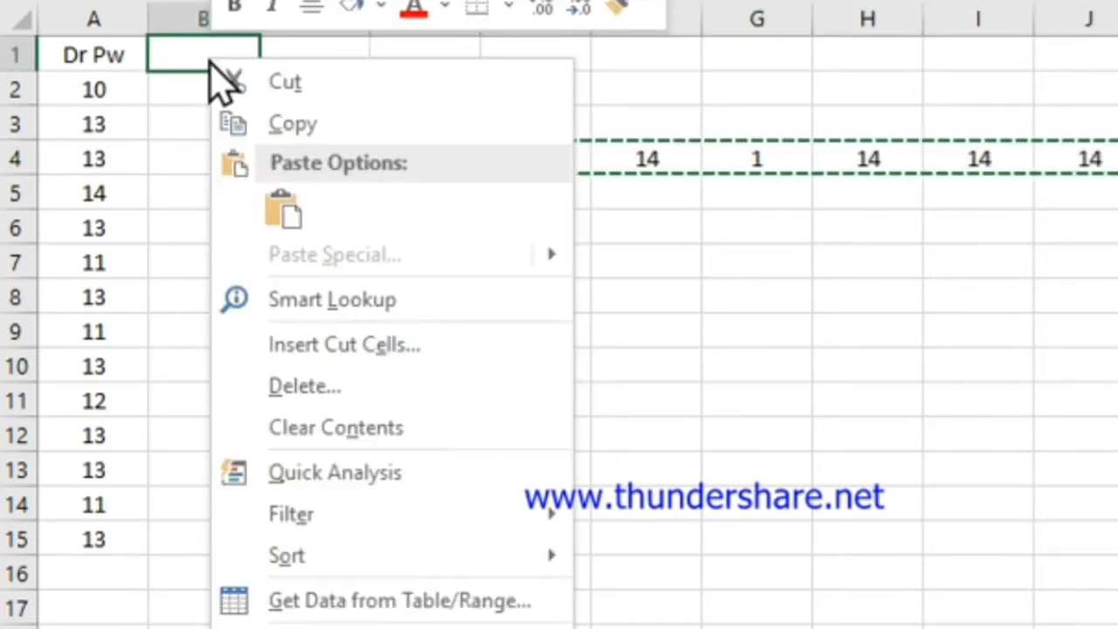
pyautogui.click(291, 157)
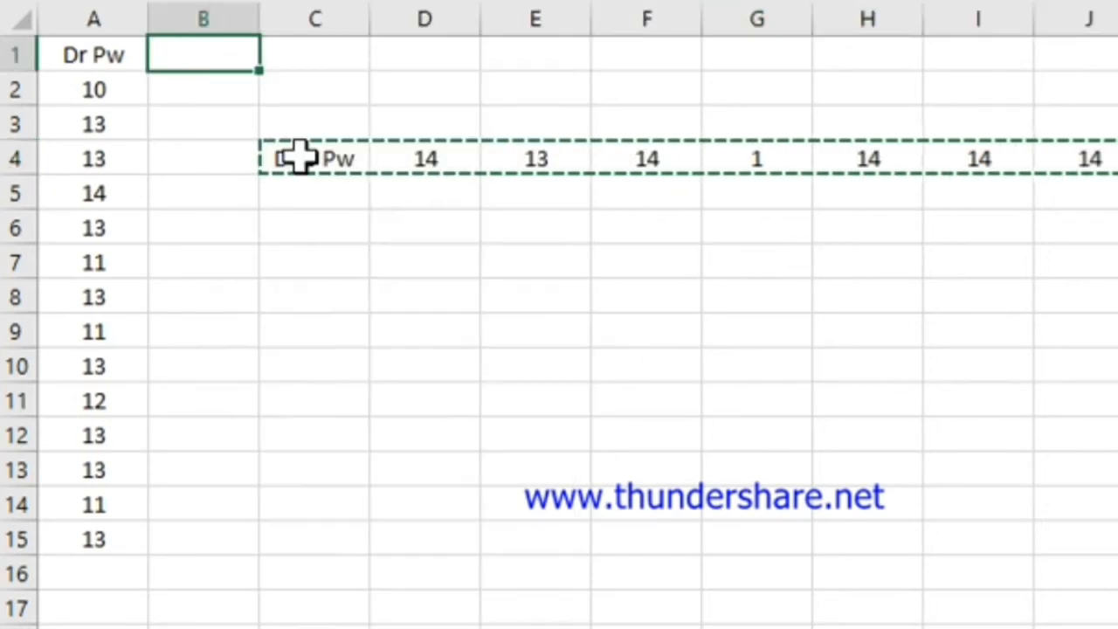
# Step: Copy the Dep Pw row starting at C4 and paste it transposed as a column at B1
pyautogui.click(297, 160)
pyautogui.hotkey('ctrl', 'shift', 'Right')
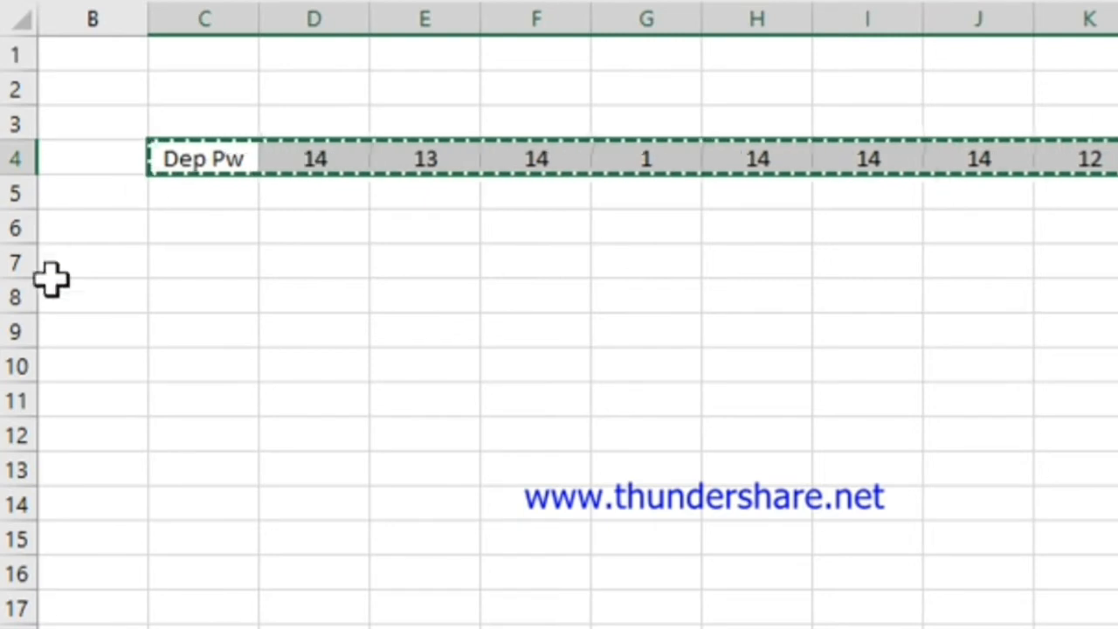
pyautogui.rightClick(82, 50)
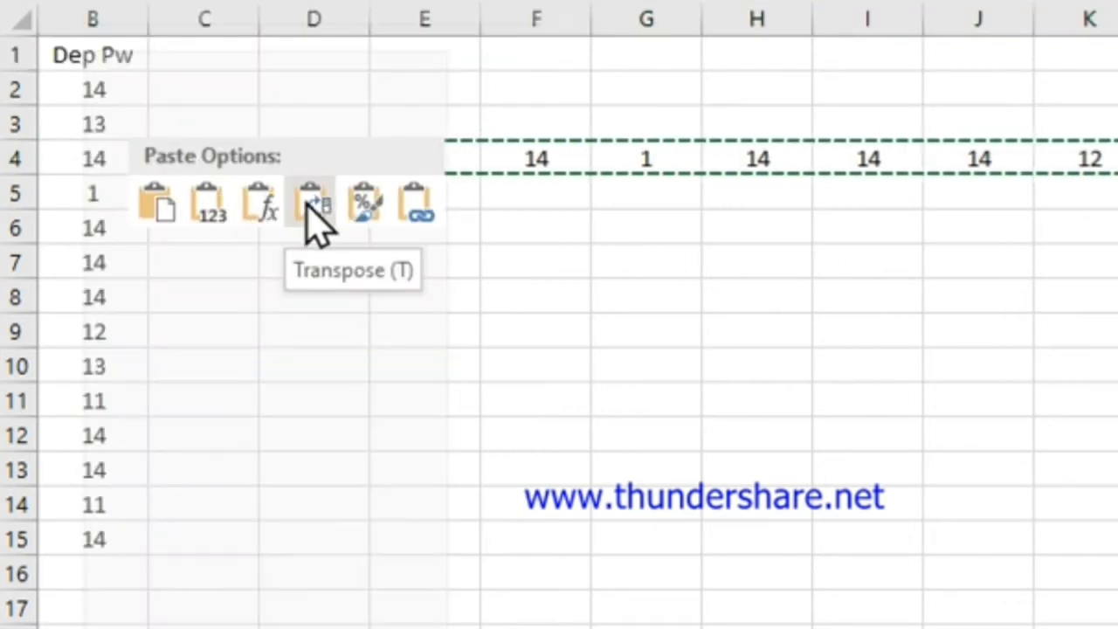
pyautogui.click(314, 210)
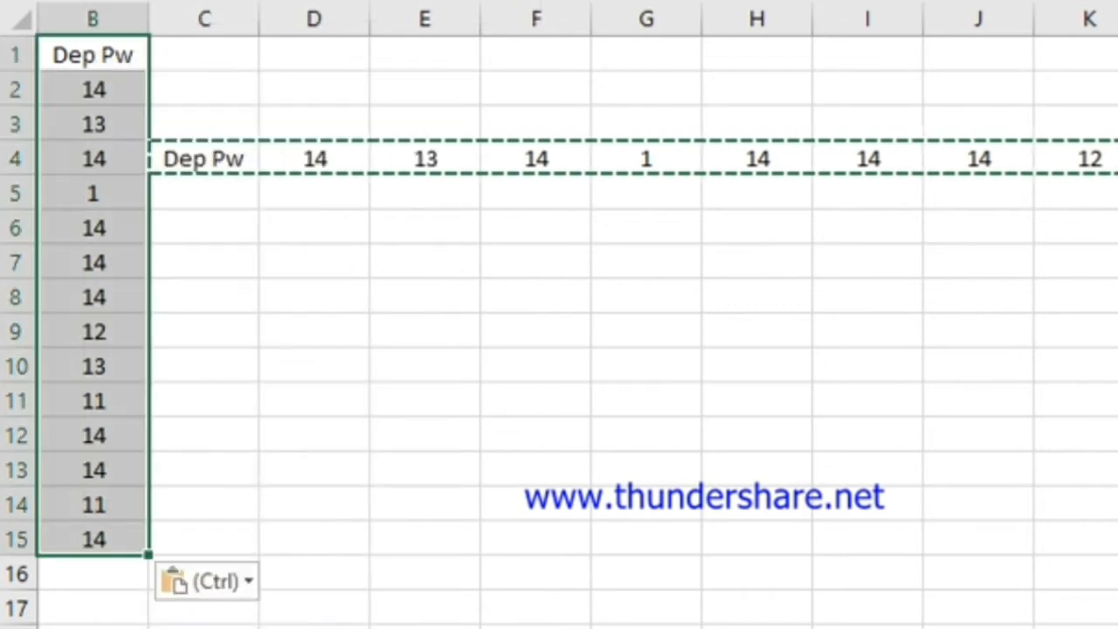
# Step: Delete the leftover horizontal Dep Pw row that starts at C4
pyautogui.hscroll(-1, 524, 444)
pyautogui.click(682, 402)
pyautogui.click(311, 150)
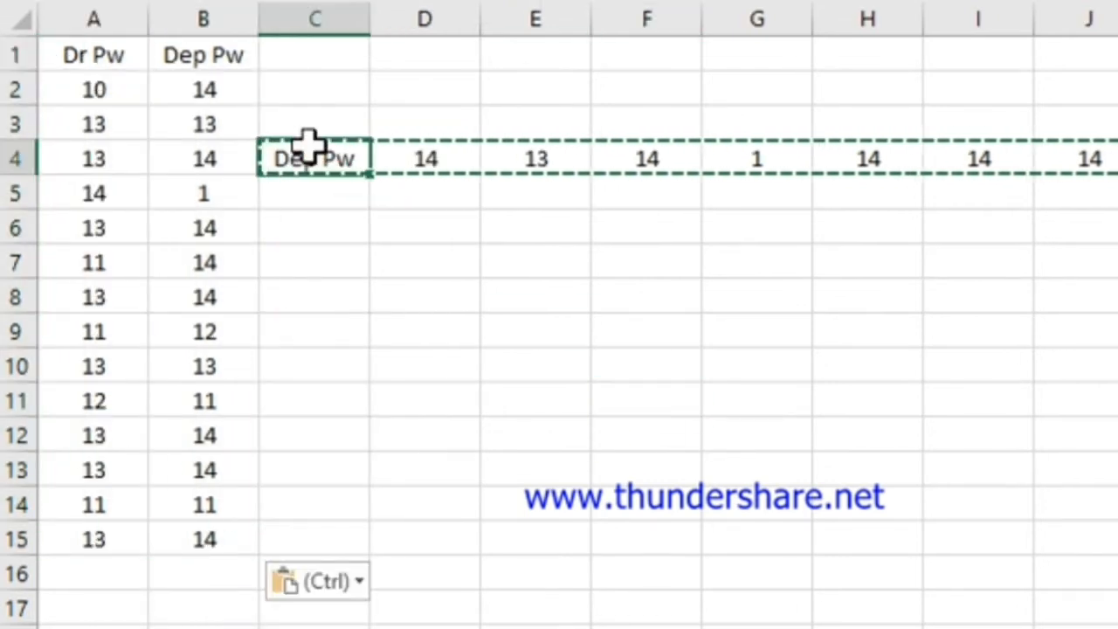
pyautogui.hotkey('ctrl', 'shift', 'Right')
pyautogui.press('Delete')
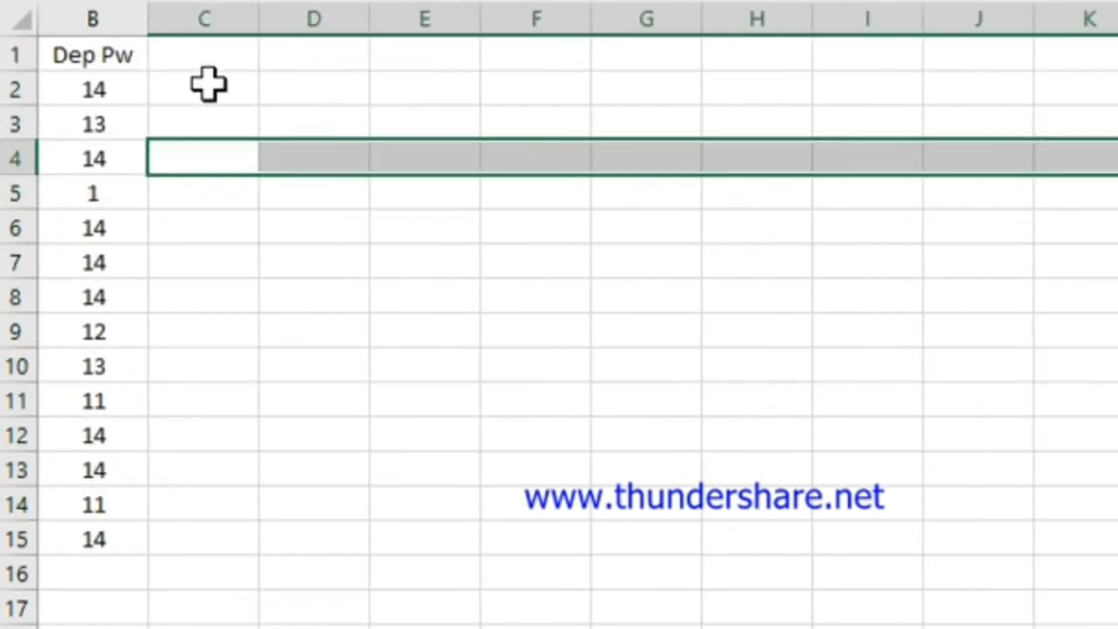
# Step: Paste the copied Variables column at C1, beside the Dep Pw column
pyautogui.click(208, 54)
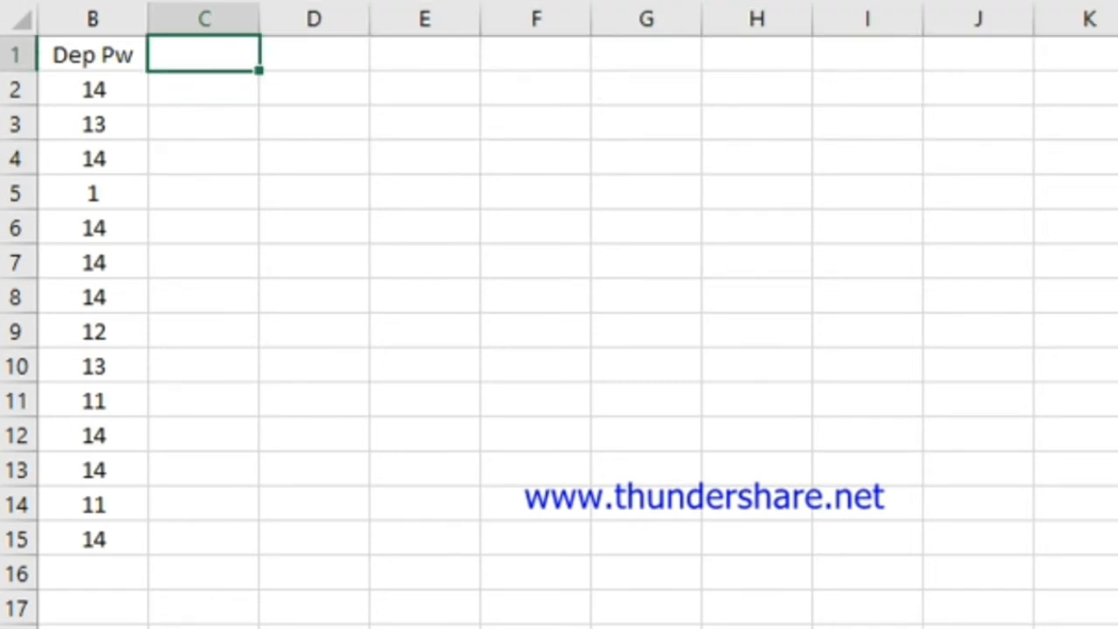
pyautogui.hotkey('ctrl', 'v')
pyautogui.hscroll(-1, 559, 314)
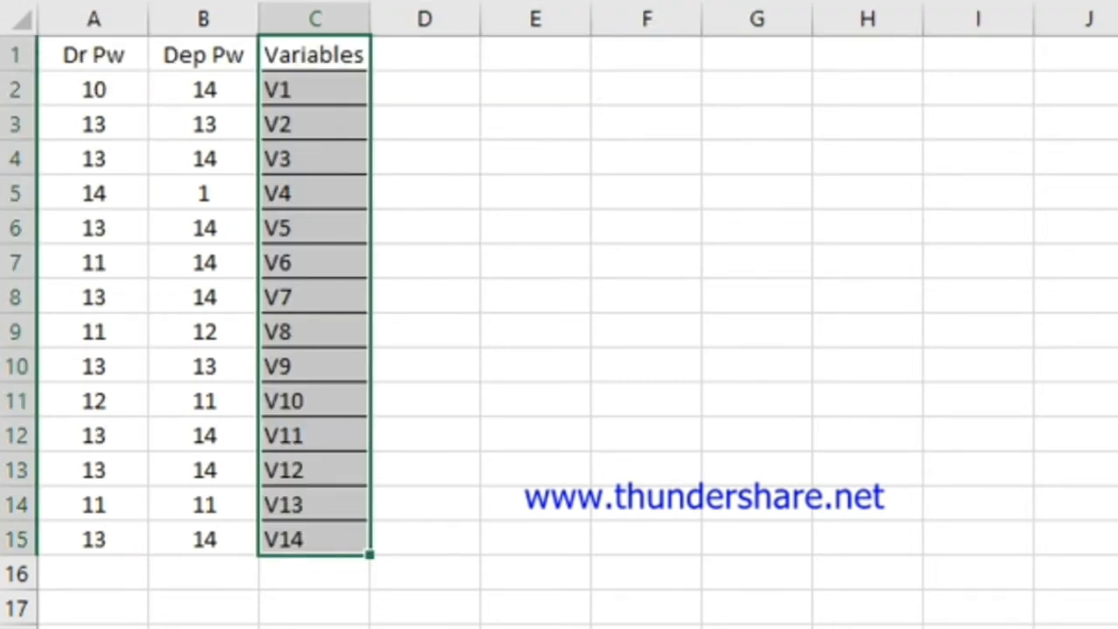
# Step: Move the Dr Pw and Dep Pw columns to columns D and E, so they follow the Variables column
pyautogui.click(316, 19)
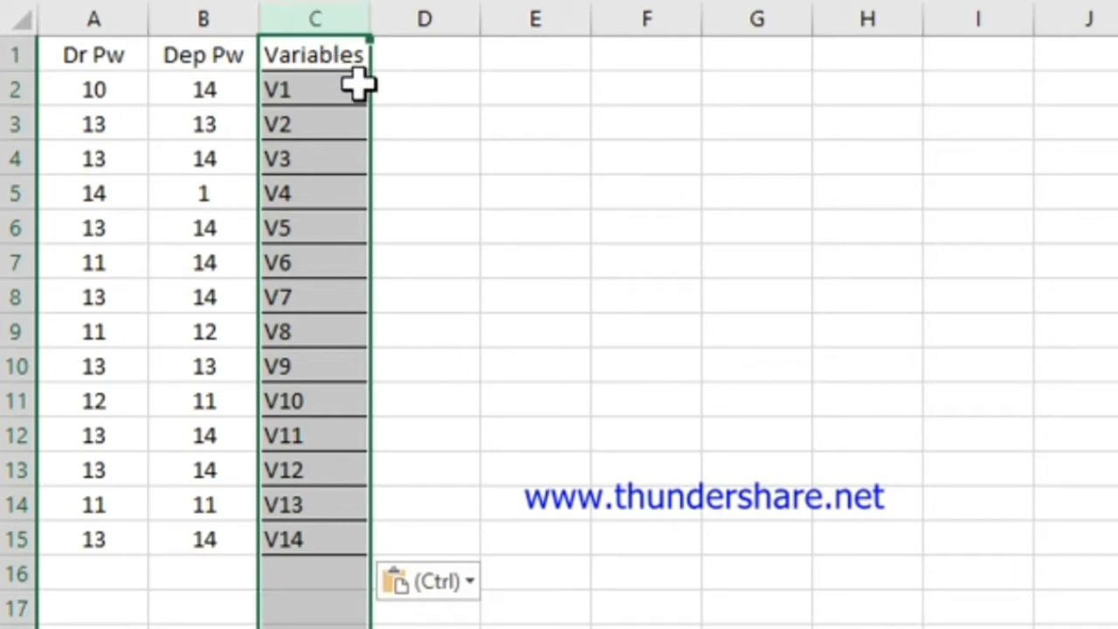
pyautogui.moveTo(104, 21); pyautogui.dragTo(556, 55)
pyautogui.click(978, 399)
# Step: Insert a scatter chart from the Variables, Dr Pw and Dep Pw table in C1:E15
pyautogui.moveTo(522, 539); pyautogui.dragTo(279, 37)
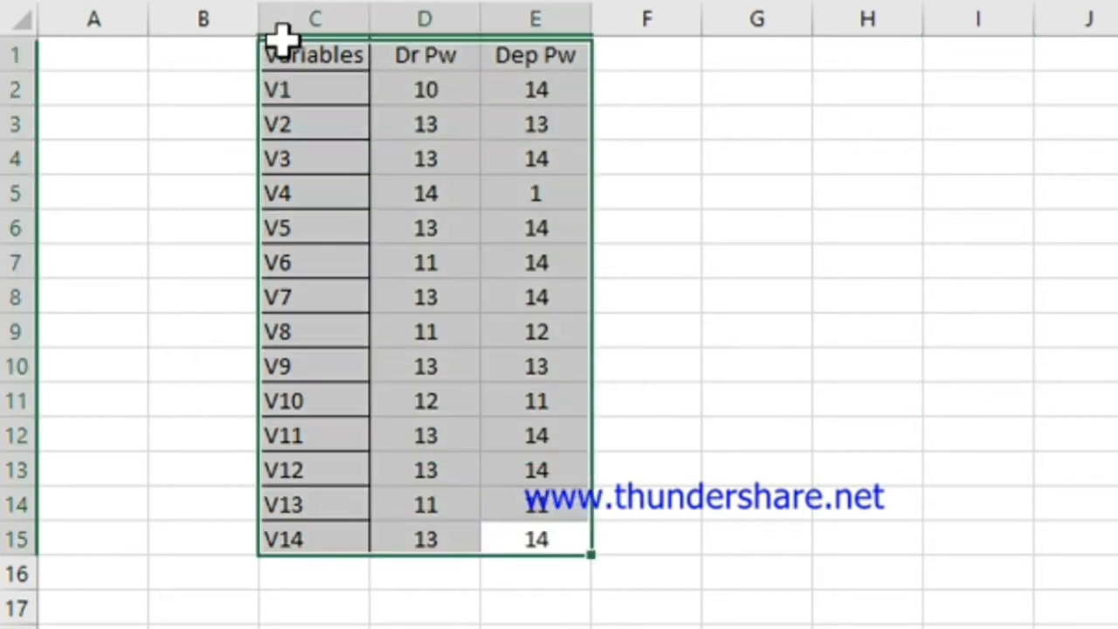
pyautogui.hotkey('alt', 'n')
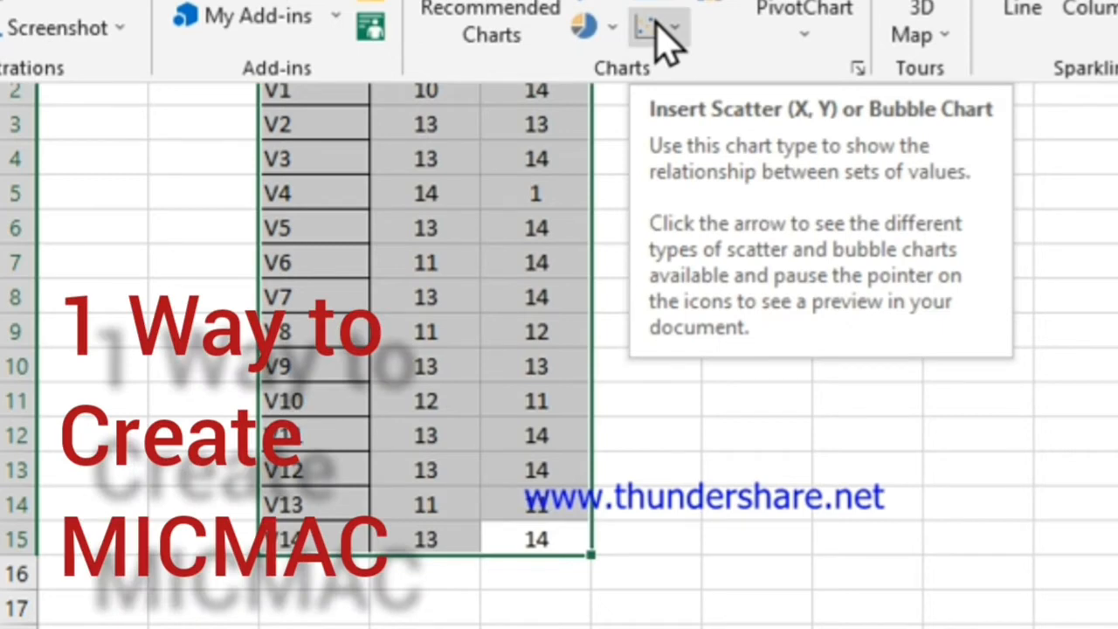
pyautogui.click(664, 31)
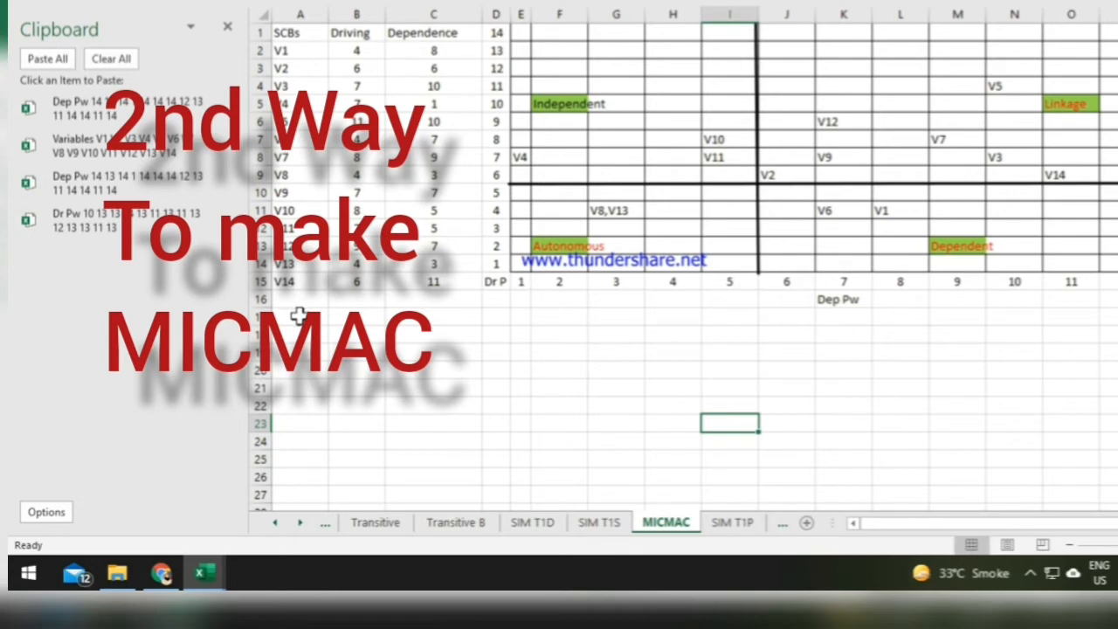
# Step: Move the MICMAC sheet ahead of the Transitive sheet and close the Clipboard pane
pyautogui.moveTo(666, 528); pyautogui.dragTo(353, 524)
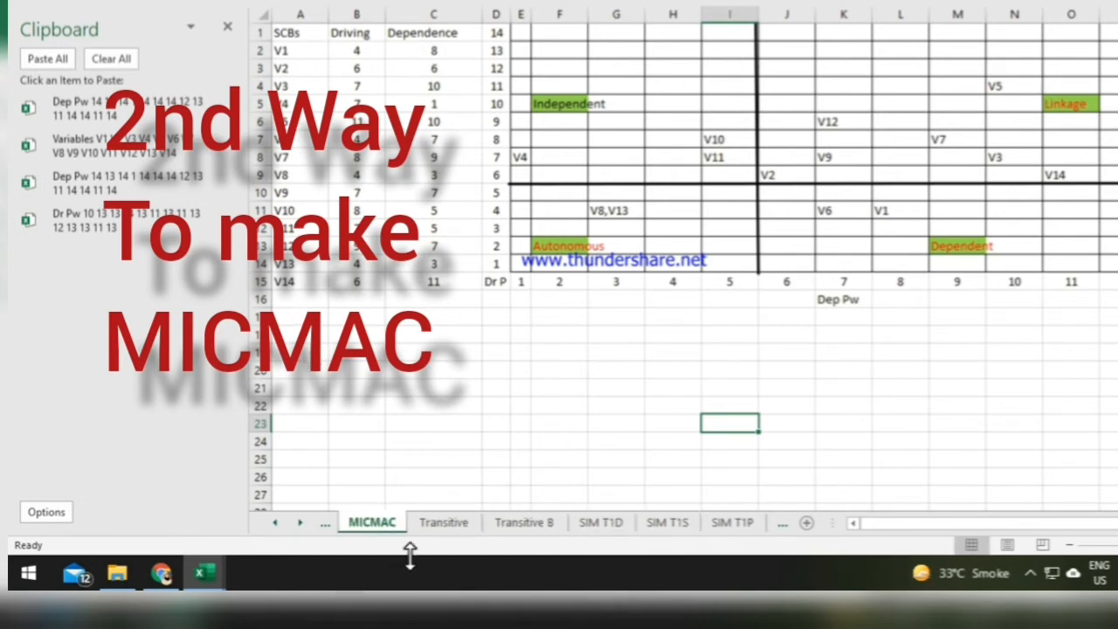
pyautogui.click(276, 524)
pyautogui.click(446, 525)
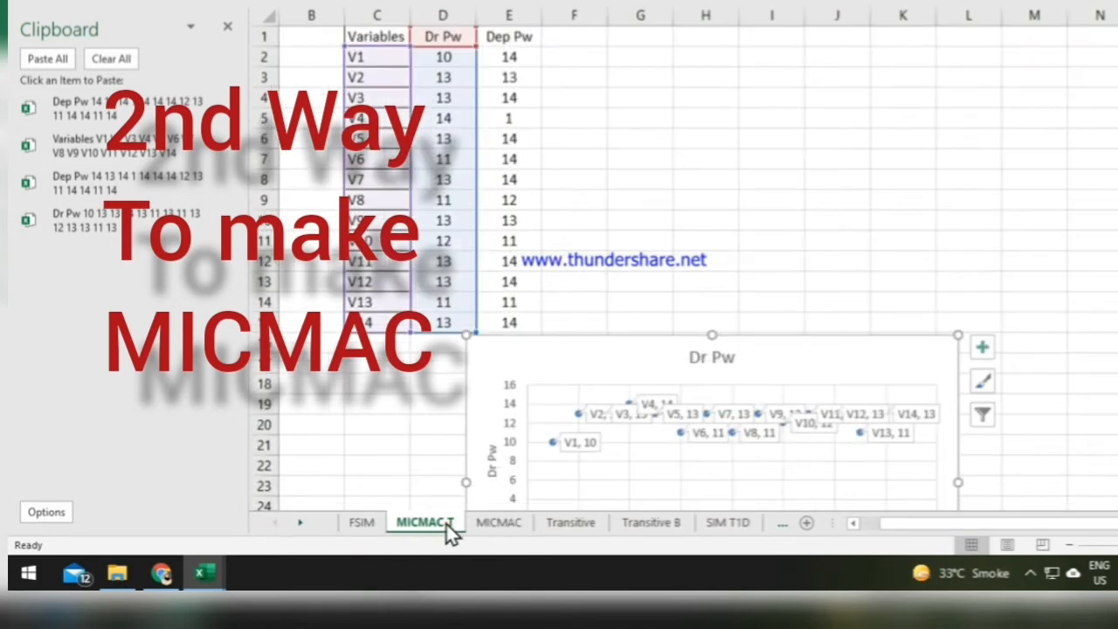
pyautogui.click(507, 524)
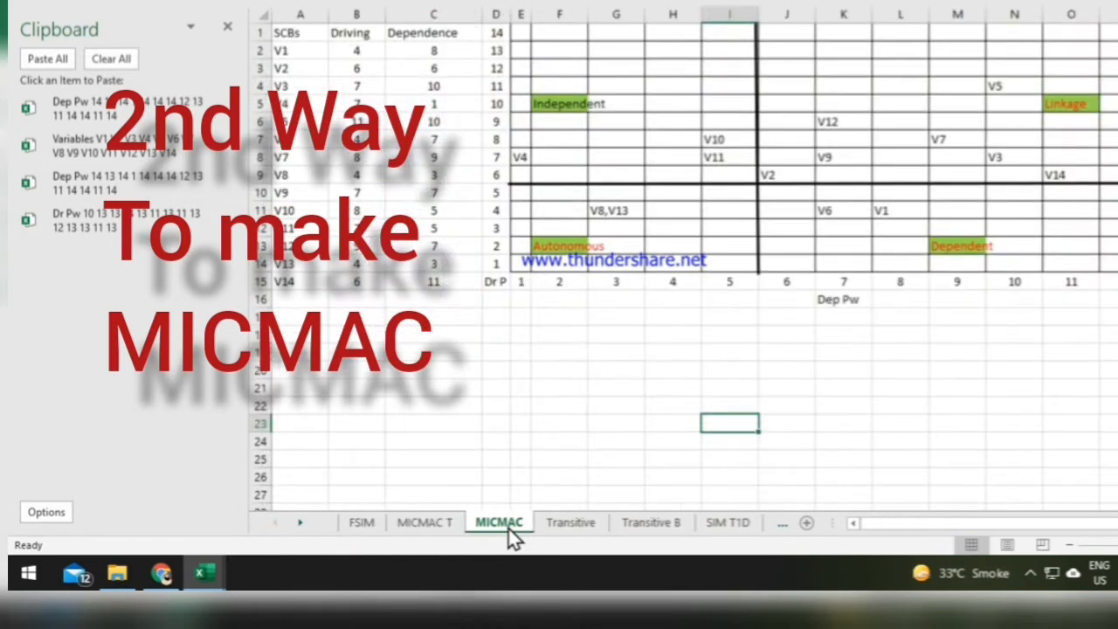
pyautogui.click(227, 29)
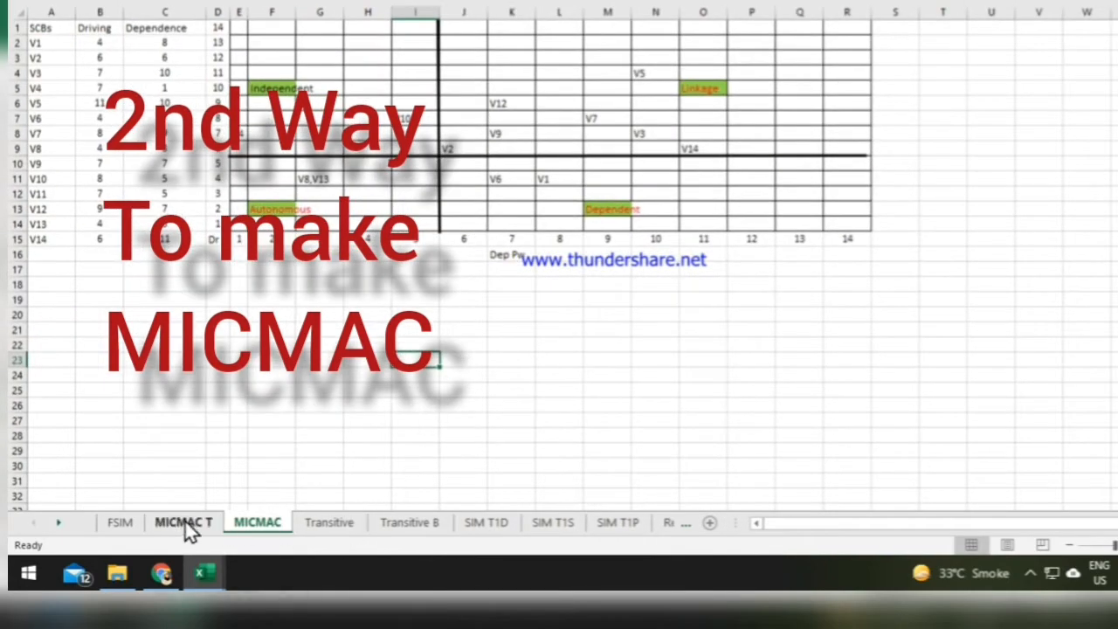
# Step: Copy the Variables, Dr Pw and Dep Pw table C1:E15 on the MICMAC T sheet
pyautogui.click(186, 525)
pyautogui.click(358, 155)
pyautogui.moveTo(131, 38); pyautogui.dragTo(249, 321)
pyautogui.hotkey('ctrl', 'c')
# Step: Paste the copied table as values at A17 on the MICMAC sheet and apply borders to all its cells
pyautogui.click(256, 523)
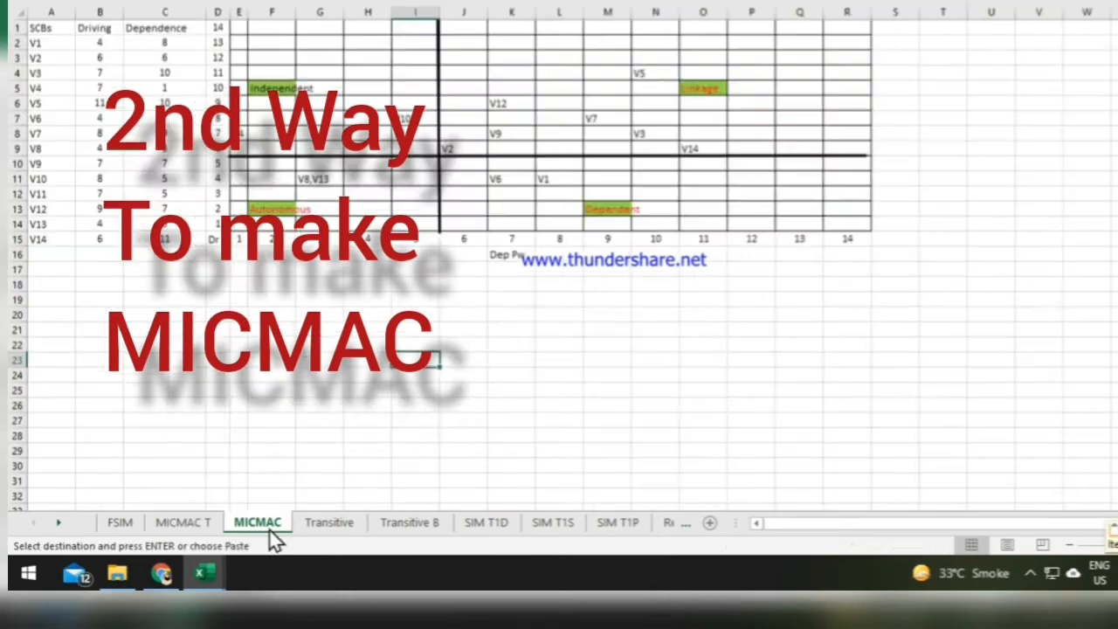
pyautogui.rightClick(51, 269)
pyautogui.click(140, 253)
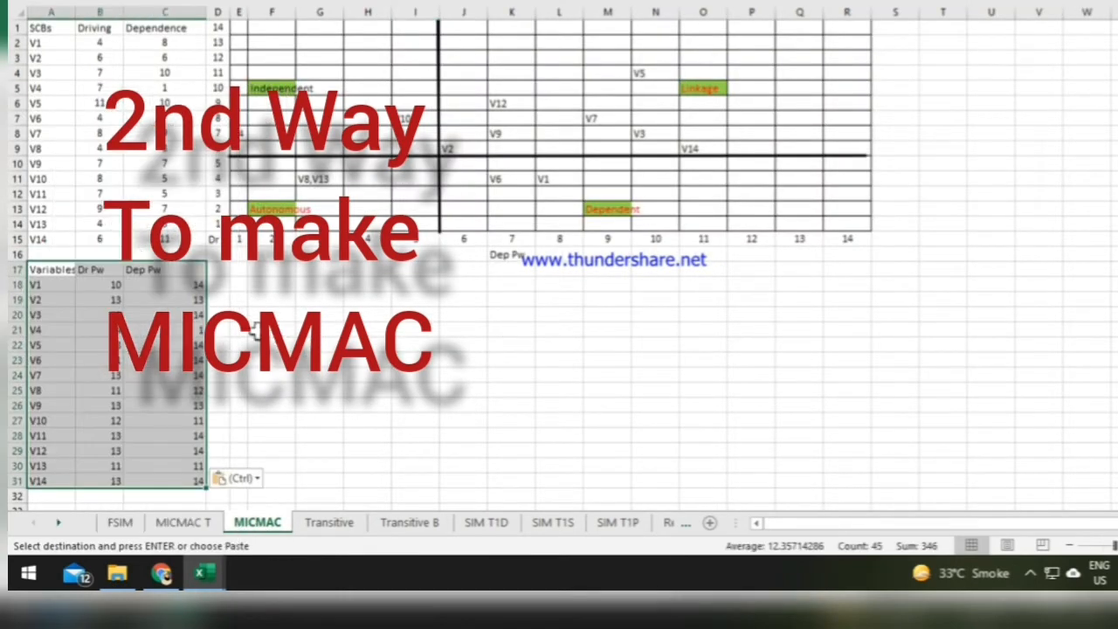
pyautogui.click(66, 1)
pyautogui.click(195, 14)
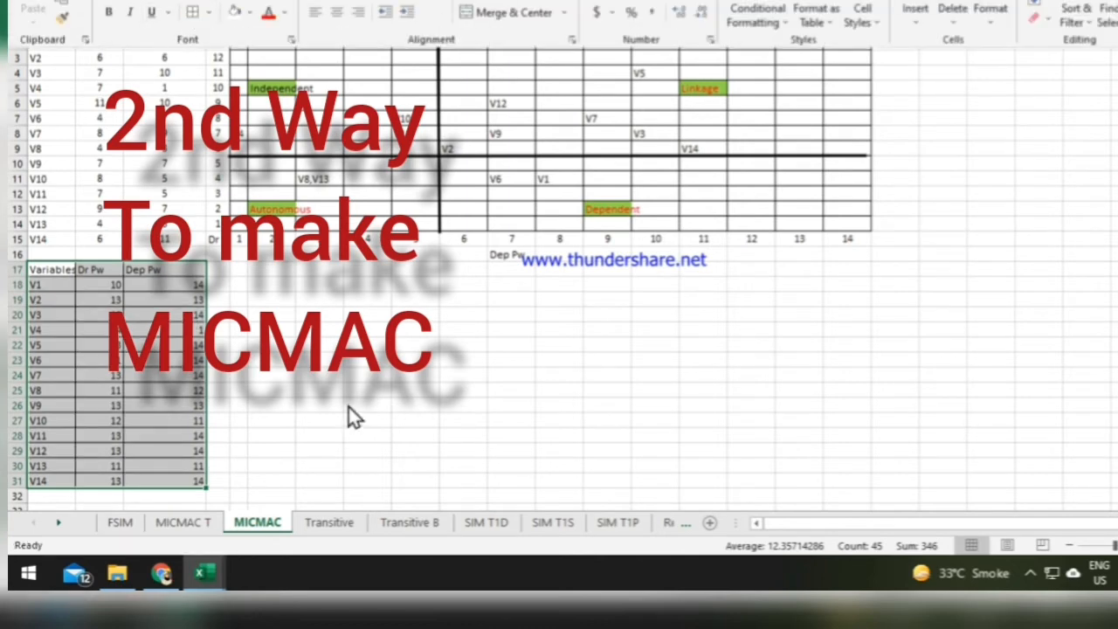
# Step: Copy the existing quadrant grid D1:R16 and paste it at D17, beside the new power table
pyautogui.click(348, 408)
pyautogui.click(301, 314)
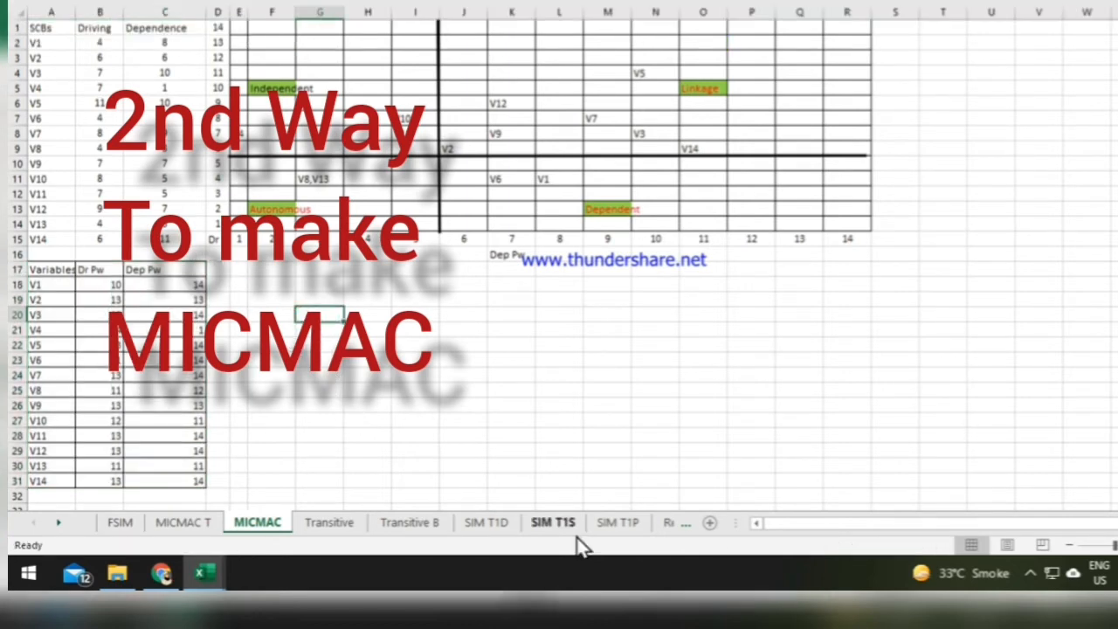
pyautogui.moveTo(846, 240); pyautogui.dragTo(561, 253)
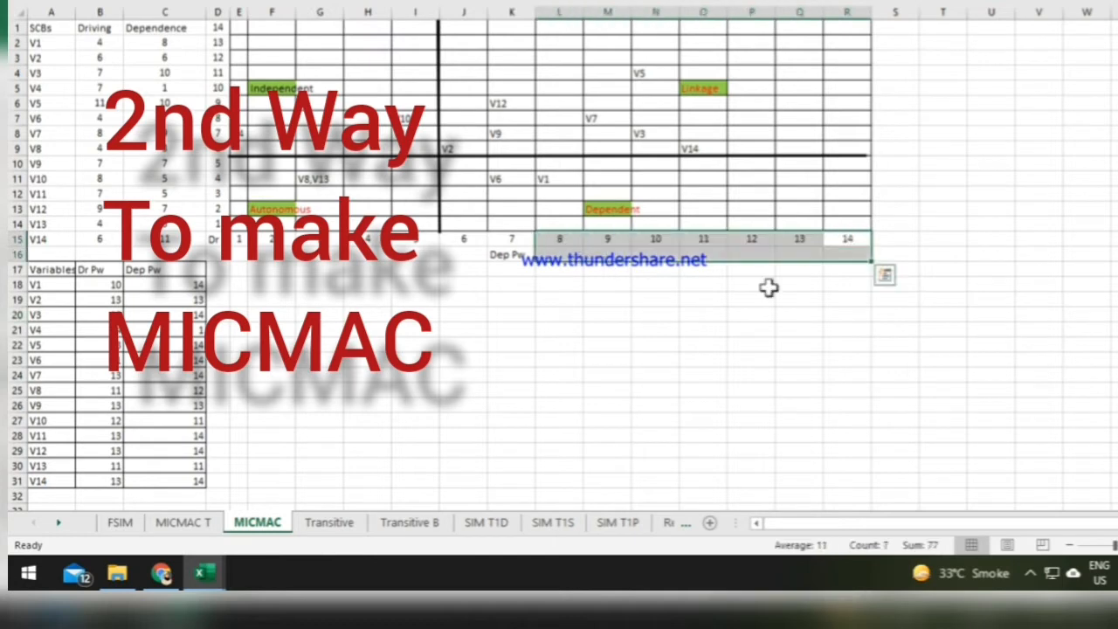
pyautogui.click(799, 360)
pyautogui.click(847, 251)
pyautogui.moveTo(846, 251)
pyautogui.mouseDown()
pyautogui.moveTo(231, 202)
pyautogui.moveTo(214, 25)
pyautogui.mouseUp()
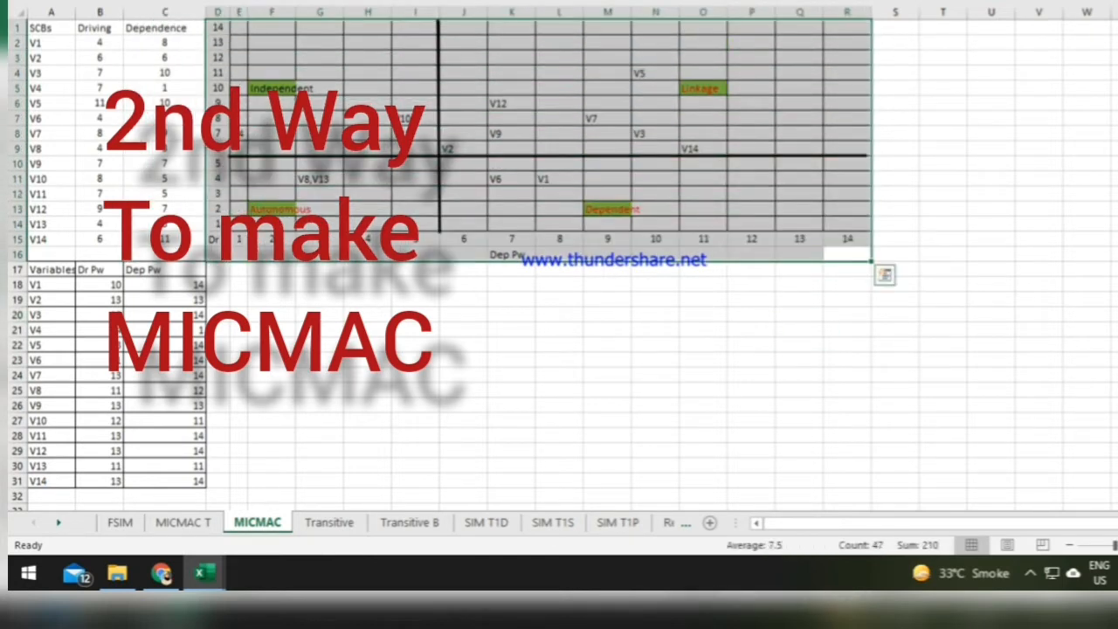
pyautogui.hotkey('ctrl', 'c')
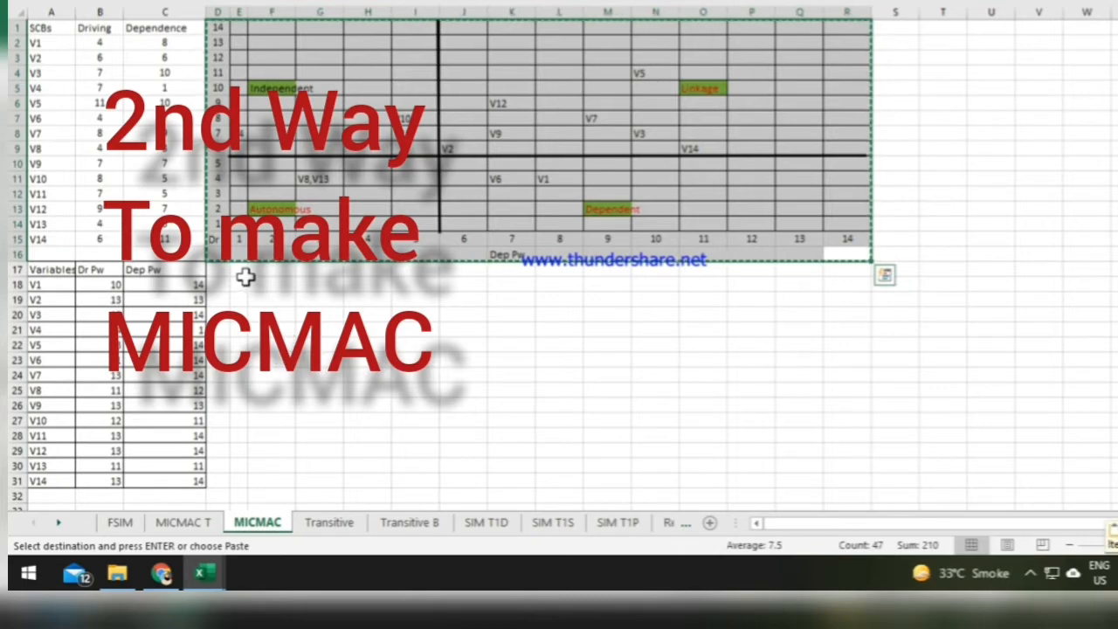
pyautogui.click(220, 271)
pyautogui.press('Return')
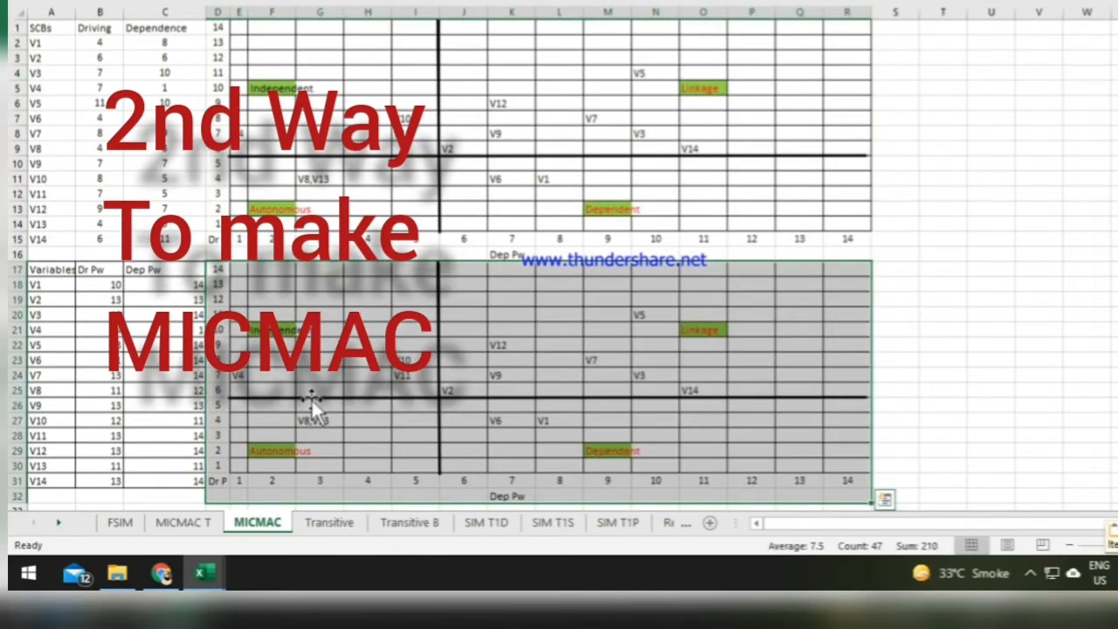
# Step: Clear all the old variable labels from the pasted grid, keeping the four quadrant names and axis numbers
pyautogui.scroll(-2, 311, 397)
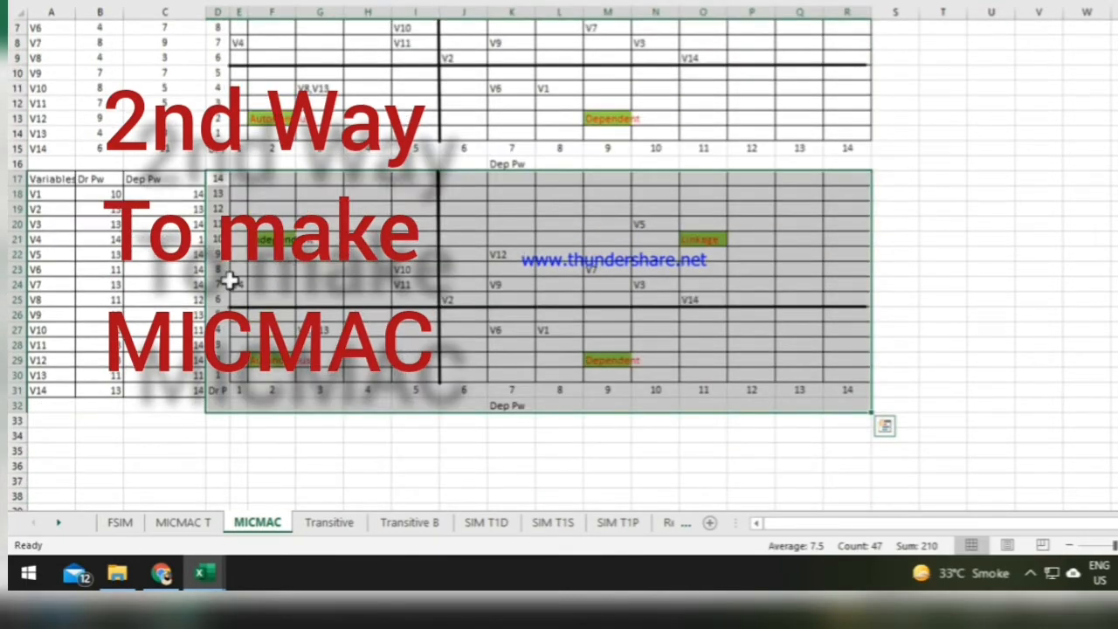
pyautogui.click(232, 282)
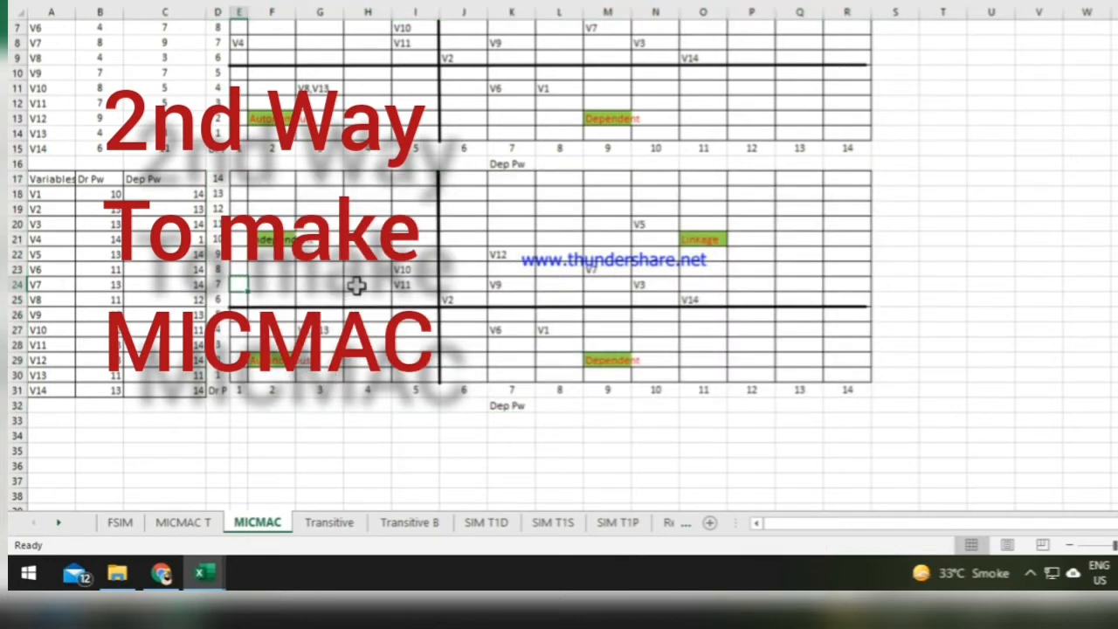
pyautogui.moveTo(365, 258); pyautogui.dragTo(400, 287)
pyautogui.press('Delete')
pyautogui.moveTo(481, 229); pyautogui.dragTo(685, 295)
pyautogui.press('Delete')
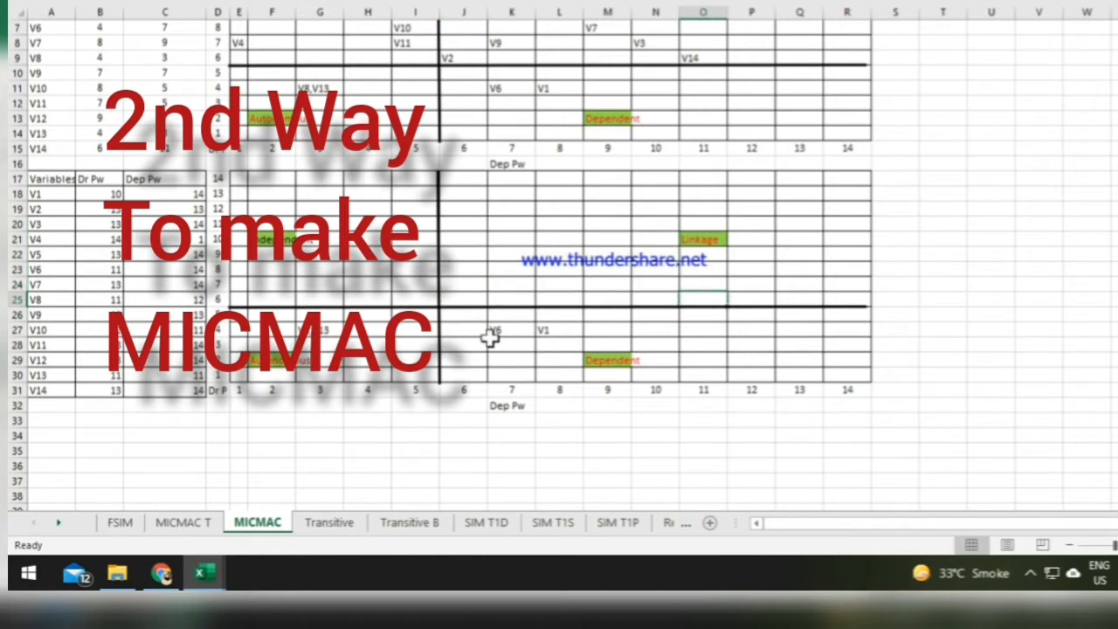
pyautogui.moveTo(468, 314); pyautogui.dragTo(541, 349)
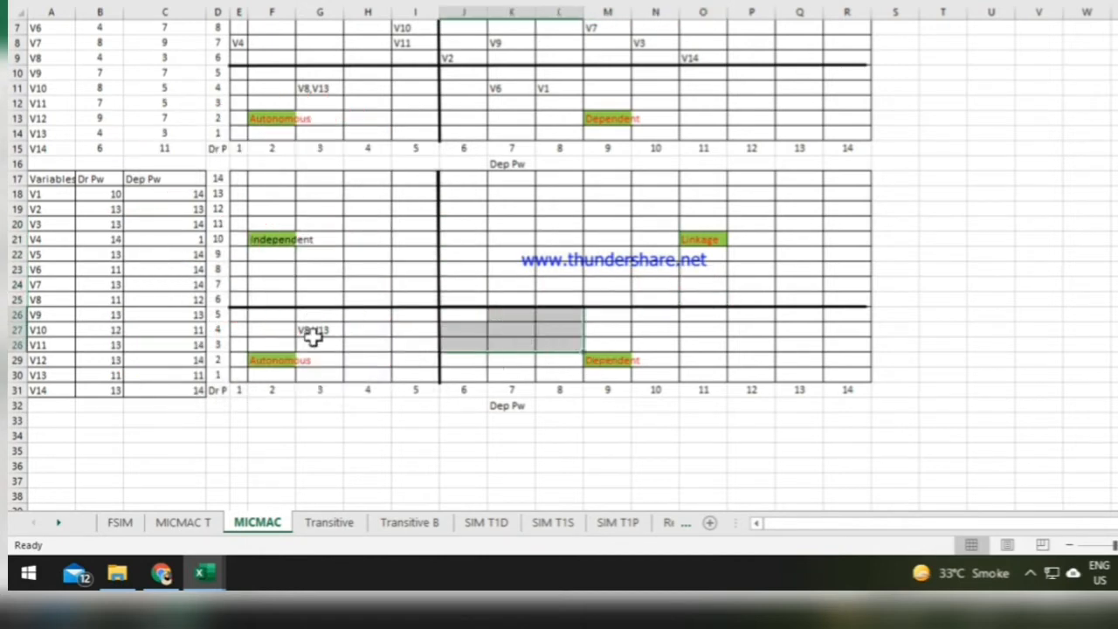
pyautogui.press('Delete')
pyautogui.moveTo(310, 316); pyautogui.dragTo(354, 345)
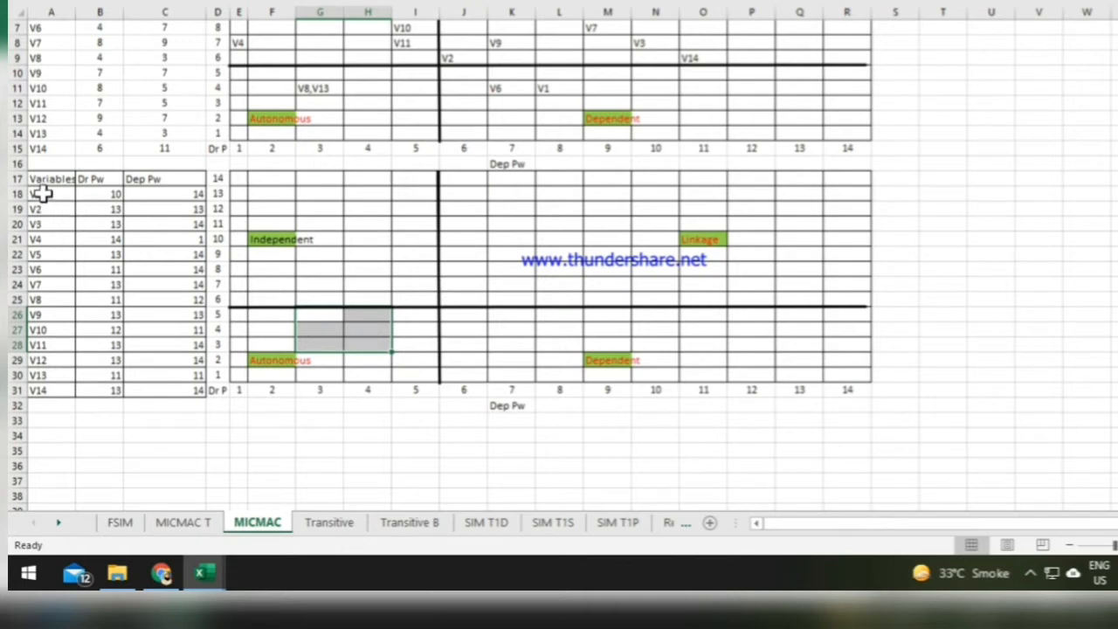
# Step: Enter V1 in R21 of the lower grid, at driving power 10 and dependence power 14
pyautogui.click(243, 238)
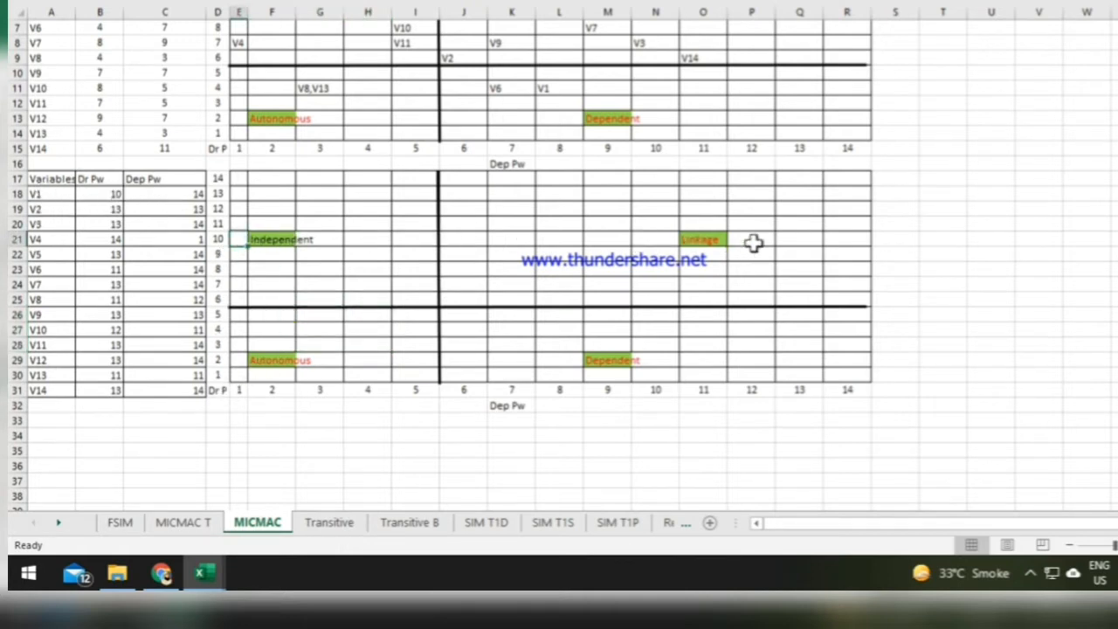
pyautogui.click(846, 239)
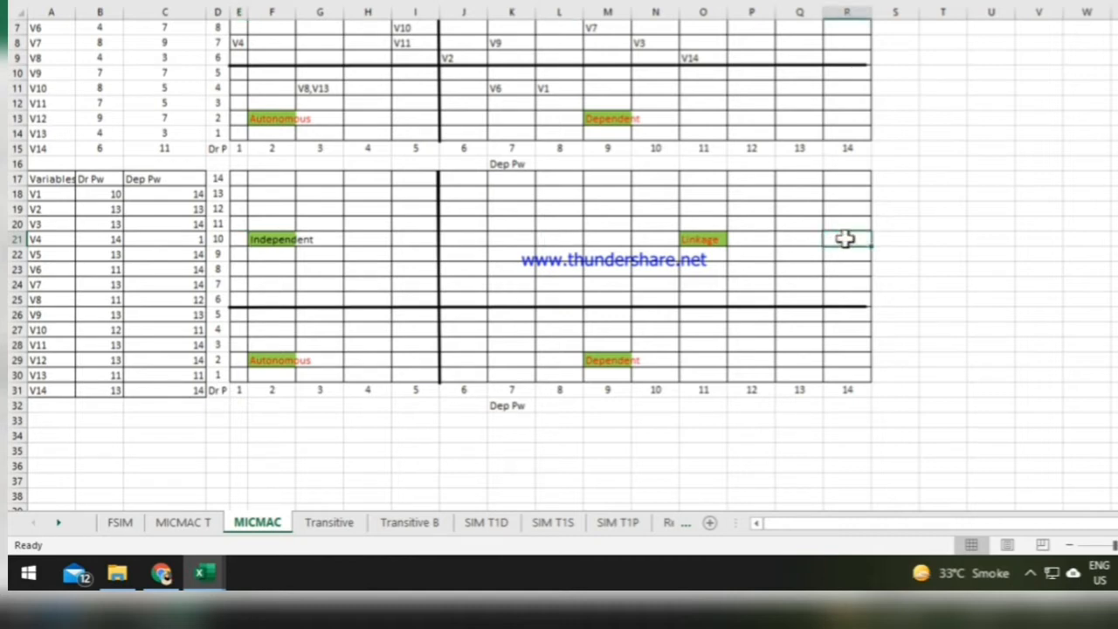
pyautogui.write('V1')
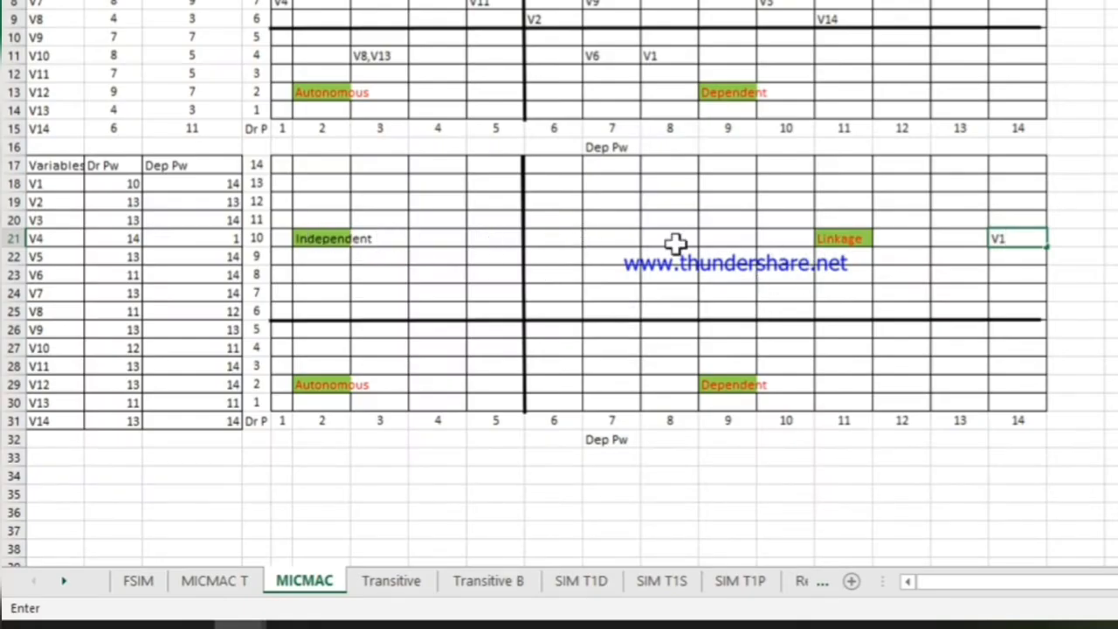
pyautogui.click(965, 236)
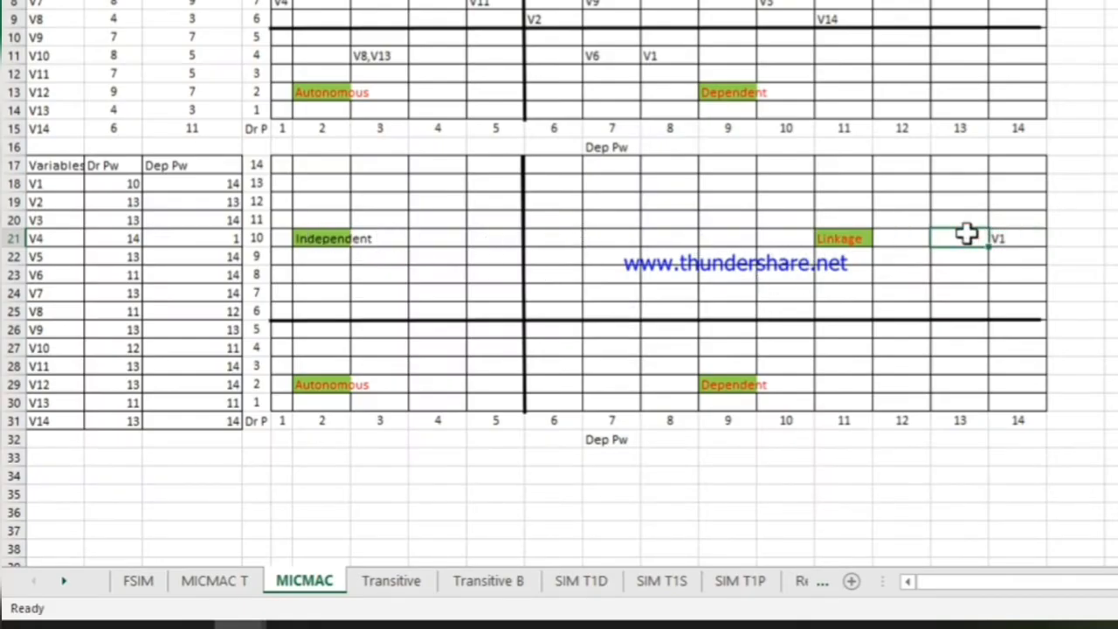
# Step: Fill the driving power 13 row with V2,V9 in Q18 and V3,V5,V7,V11,V12,V14 in R18
pyautogui.click(130, 201)
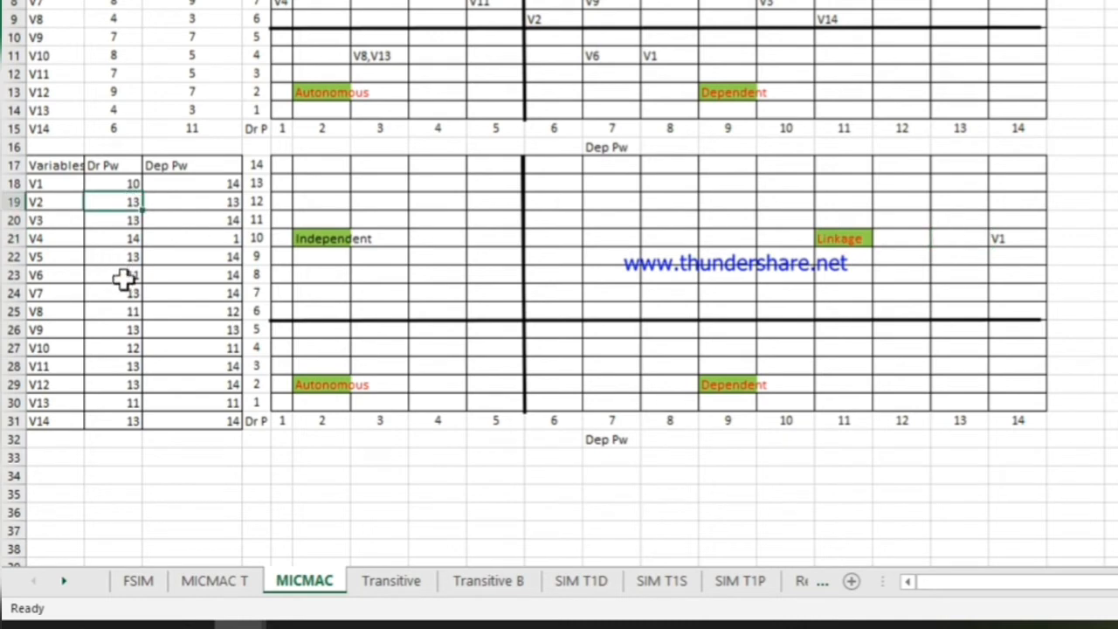
pyautogui.click(282, 181)
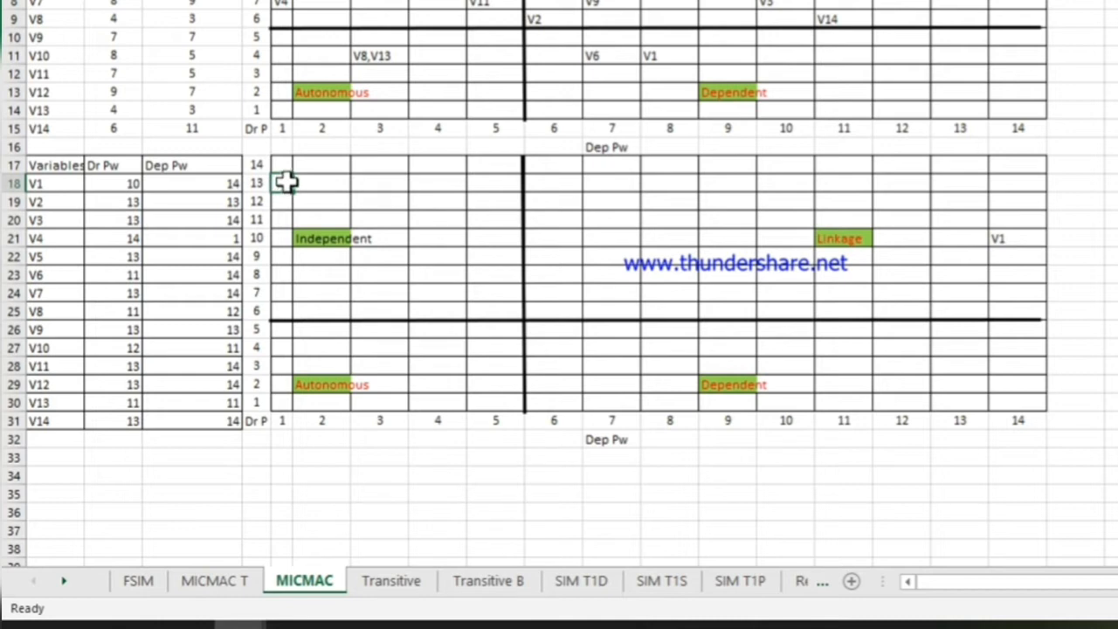
pyautogui.click(964, 181)
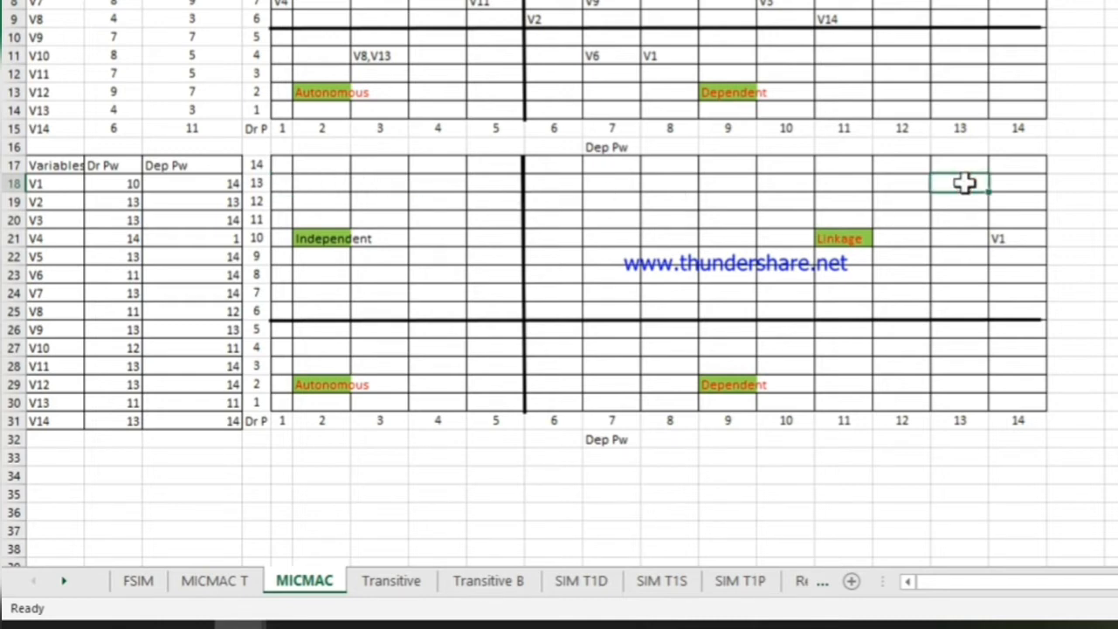
pyautogui.write('V2')
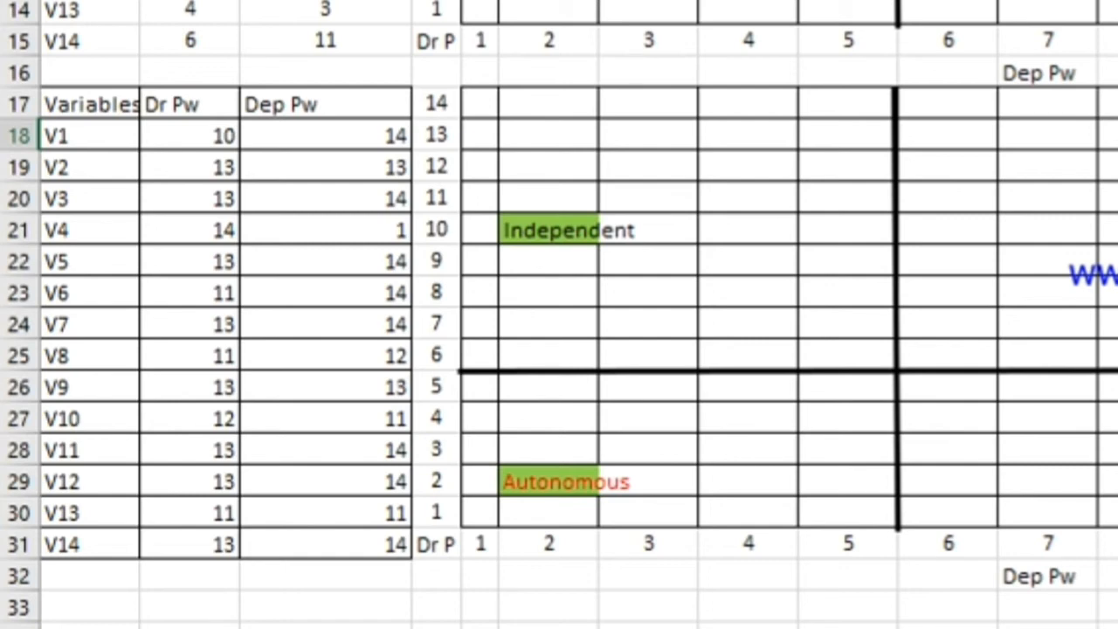
pyautogui.write('14')
pyautogui.click(939, 231)
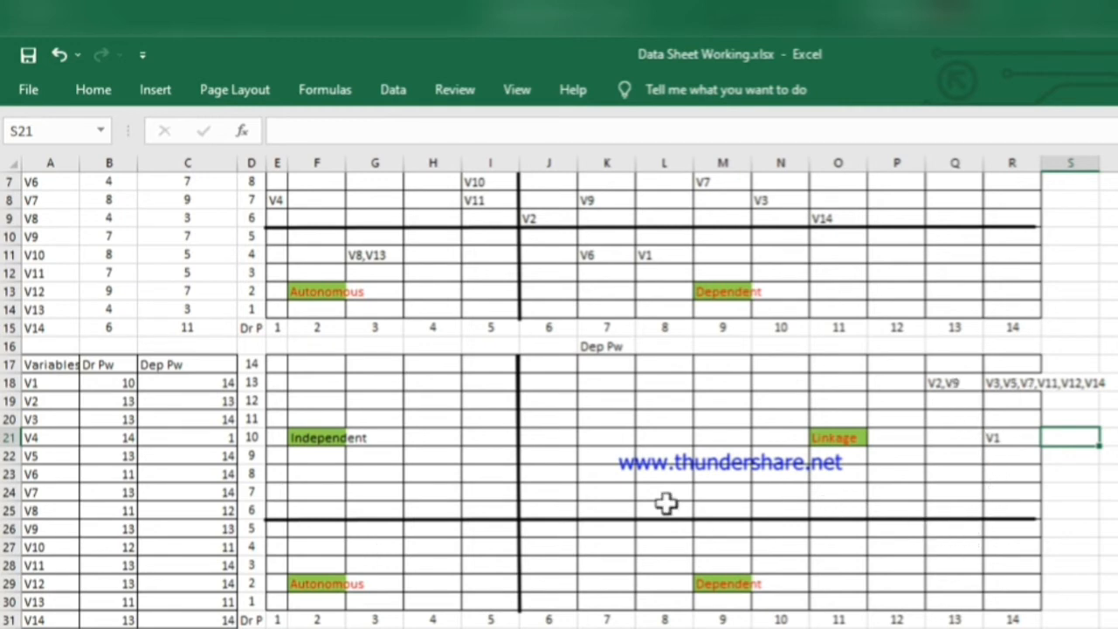
# Step: Enter V4 in E17 of the lower grid, at driving power 14 and dependence power 1
pyautogui.click(124, 436)
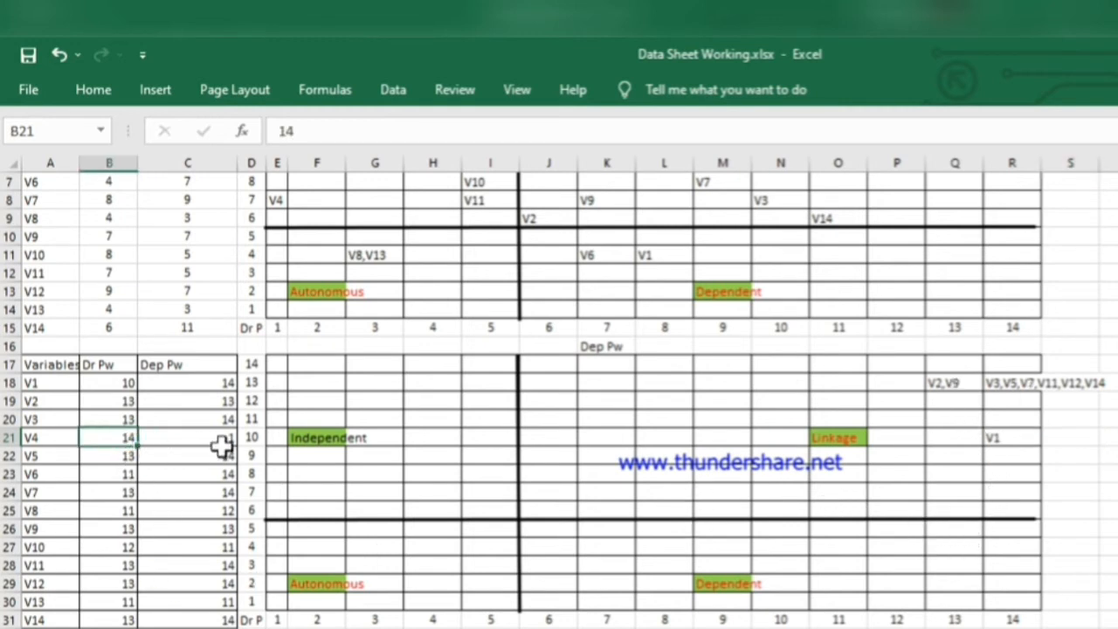
pyautogui.click(277, 362)
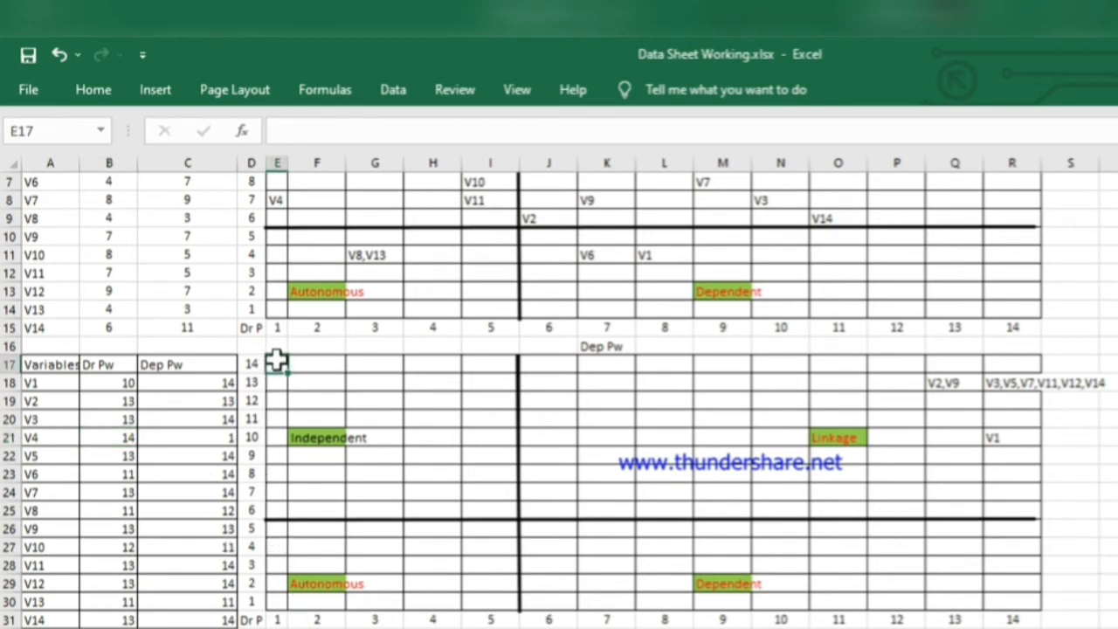
pyautogui.doubleClick(277, 360)
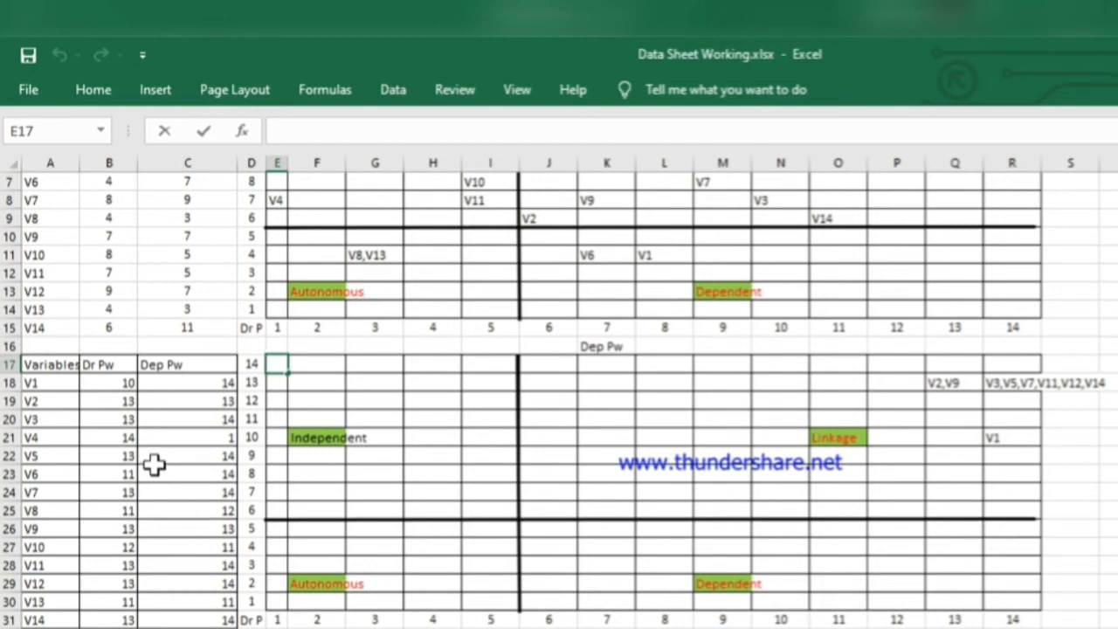
pyautogui.write('V4')
# Step: Enter V6 in R20 of the lower grid, at driving power 11 and dependence power 14
pyautogui.click(129, 473)
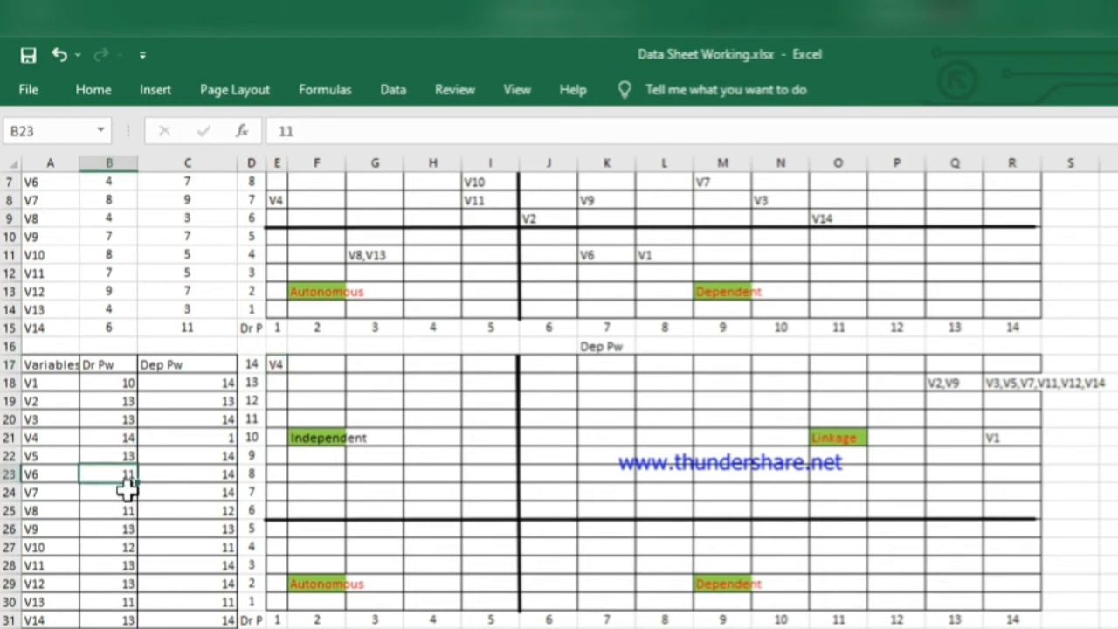
pyautogui.click(275, 420)
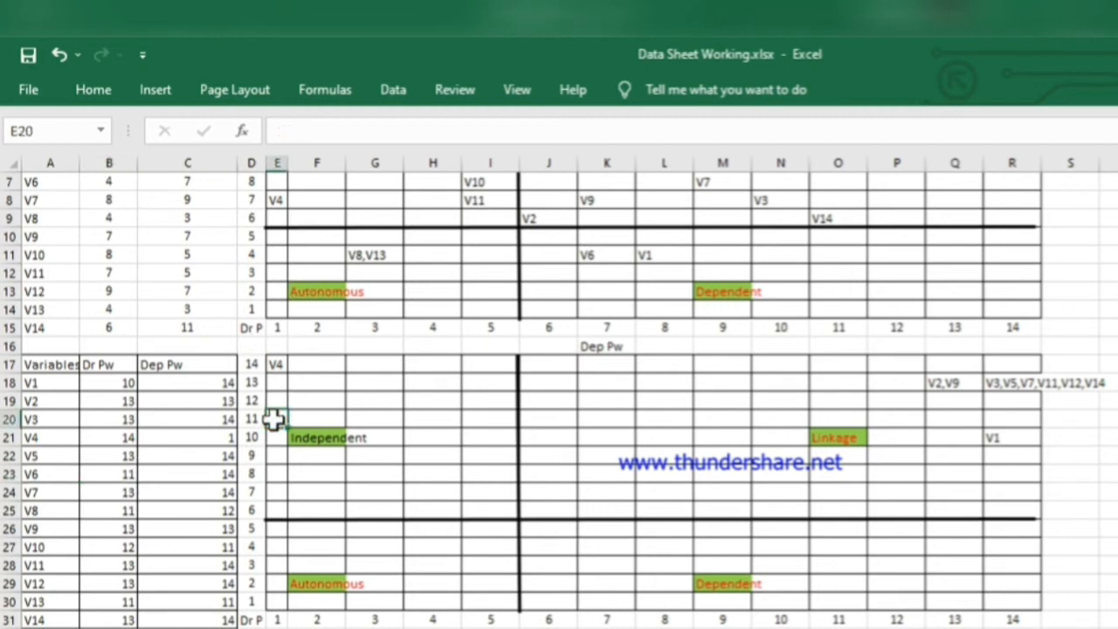
pyautogui.click(128, 474)
pyautogui.moveTo(128, 474); pyautogui.dragTo(183, 475)
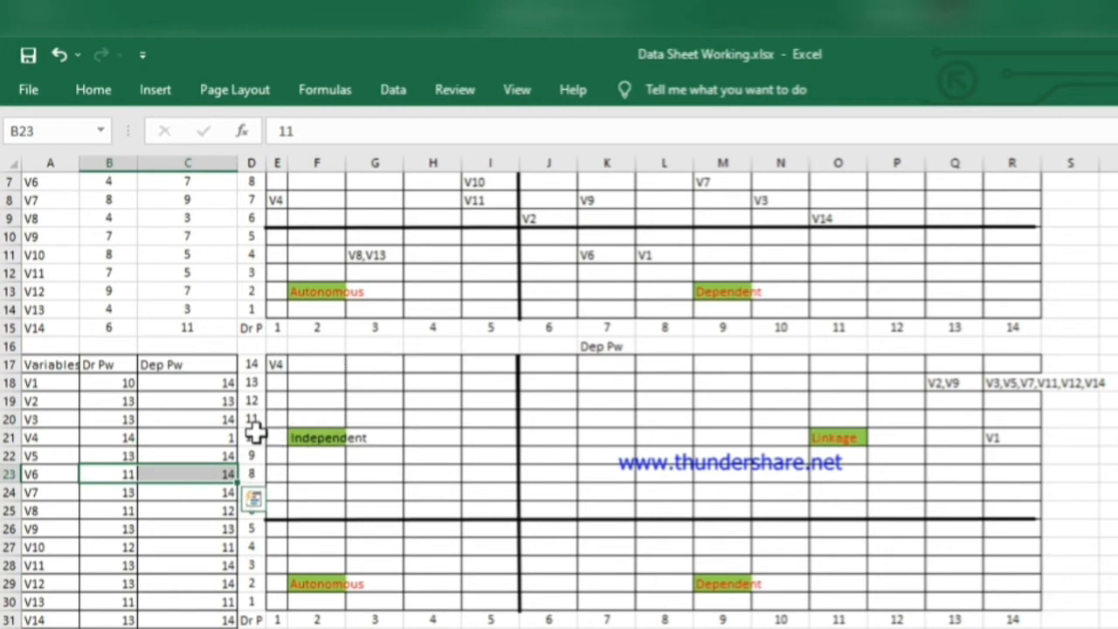
pyautogui.click(1010, 420)
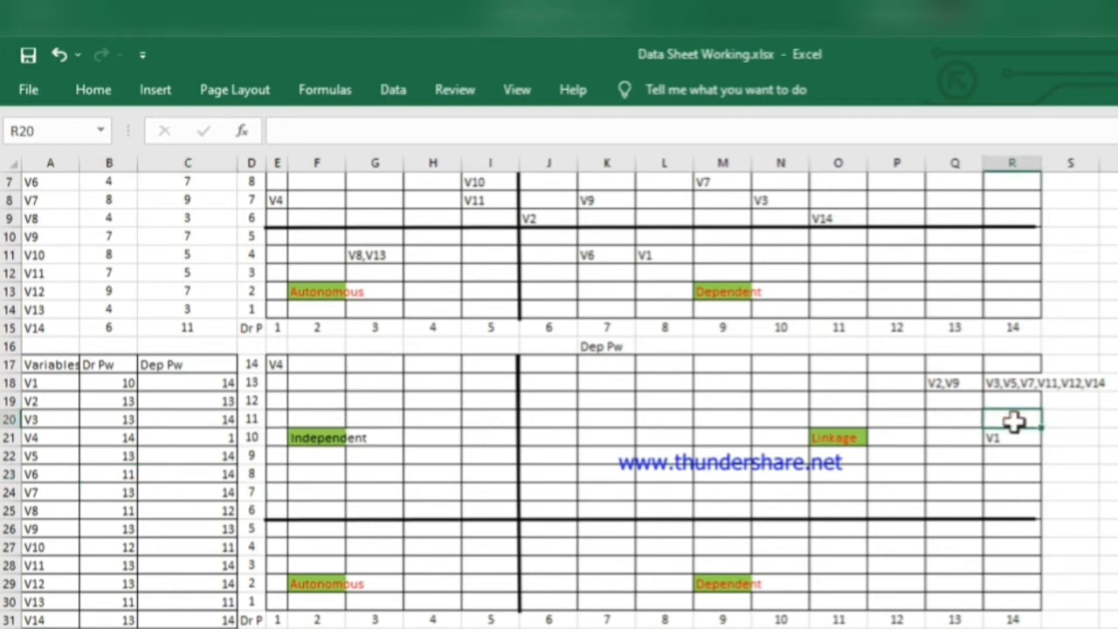
pyautogui.write('V1')
# Step: In the driving power 11 row, enter V8 in P20 under dependence 12 and V13 in O20 under dependence 11
pyautogui.moveTo(49, 512); pyautogui.dragTo(175, 517)
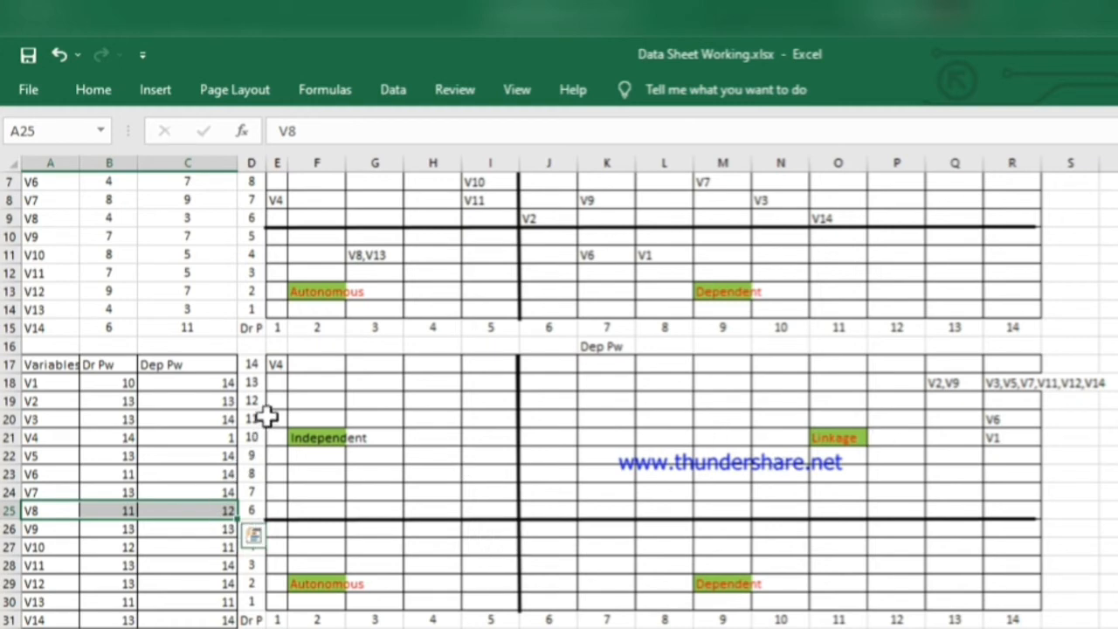
pyautogui.moveTo(275, 420); pyautogui.dragTo(891, 419)
pyautogui.click(891, 418)
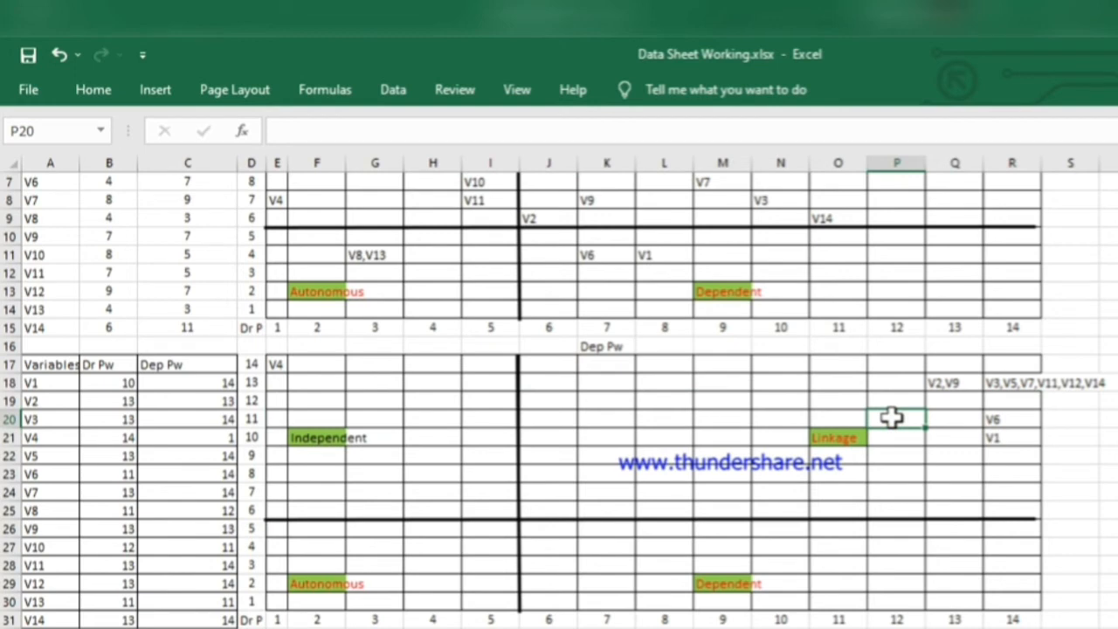
pyautogui.write('V8')
pyautogui.moveTo(125, 602); pyautogui.dragTo(179, 605)
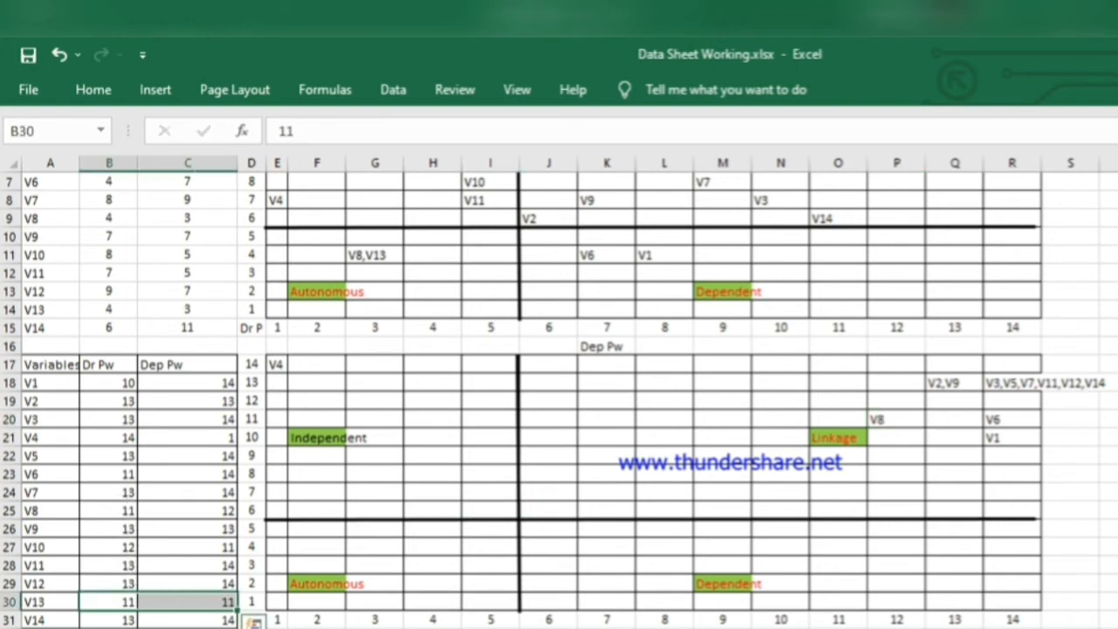
pyautogui.moveTo(276, 419); pyautogui.dragTo(839, 417)
pyautogui.click(837, 419)
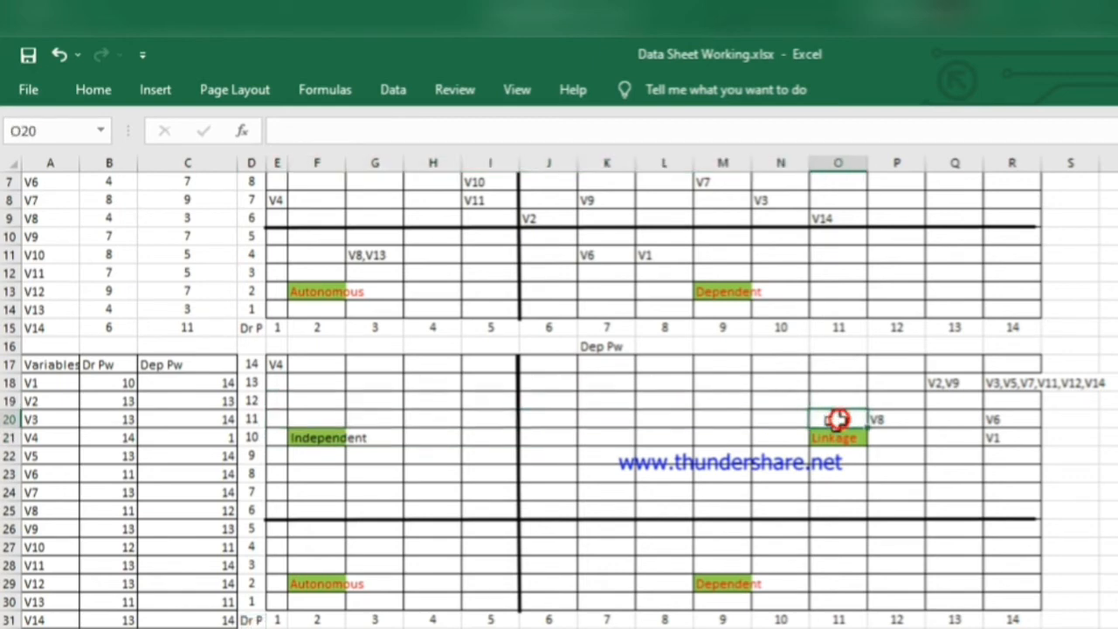
pyautogui.write('V13')
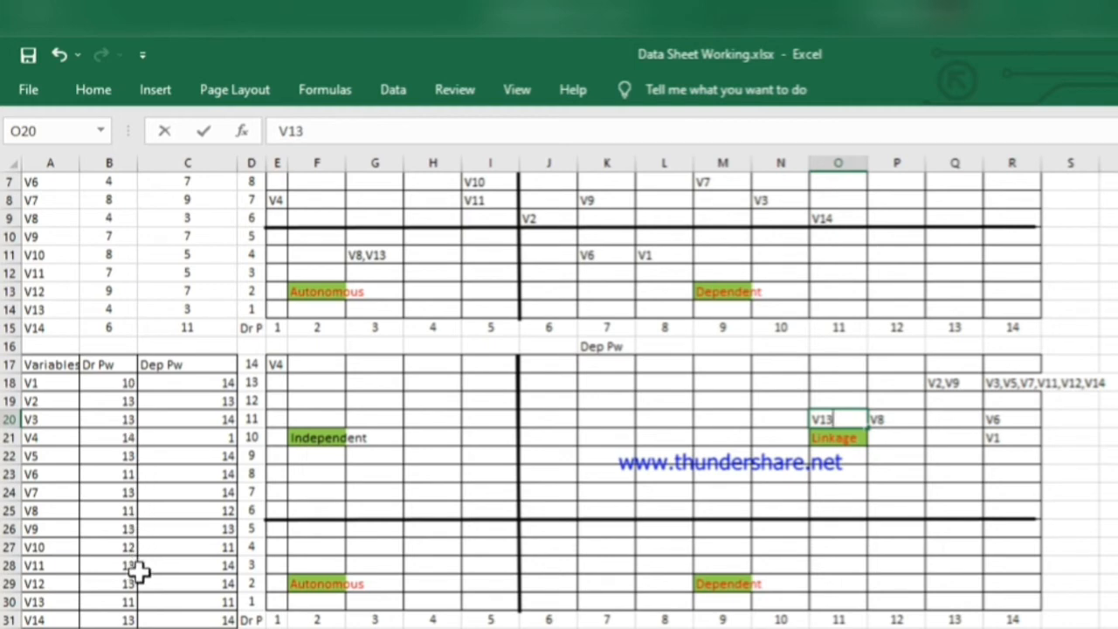
# Step: Enter V10 in O19 of the lower grid, at driving power 12 and dependence power 11
pyautogui.click(129, 549)
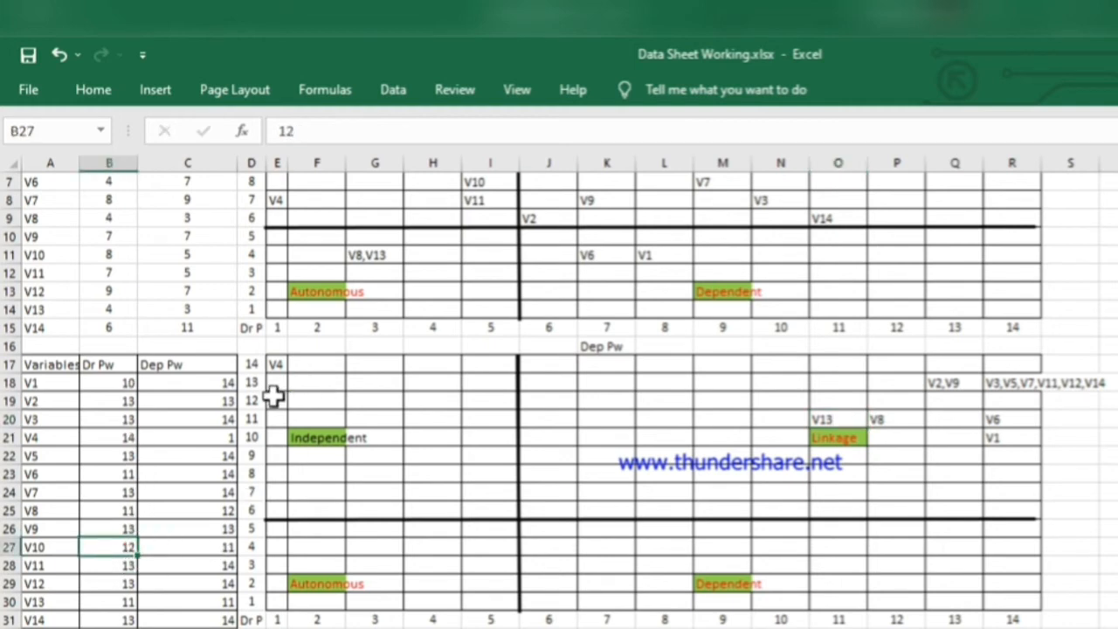
pyautogui.moveTo(273, 396); pyautogui.dragTo(852, 411)
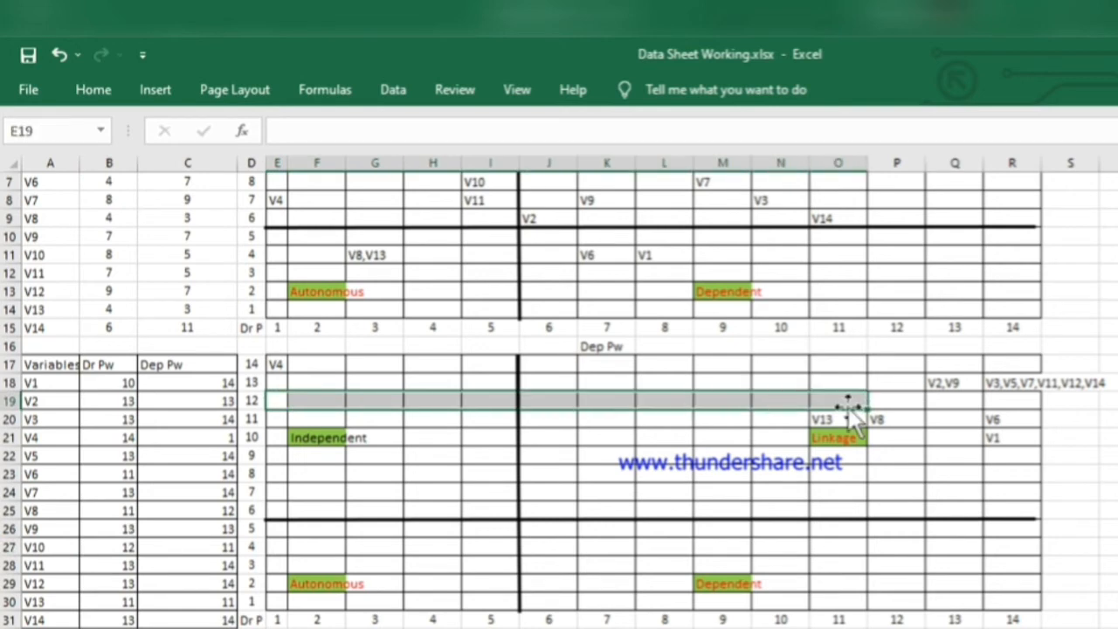
pyautogui.click(846, 398)
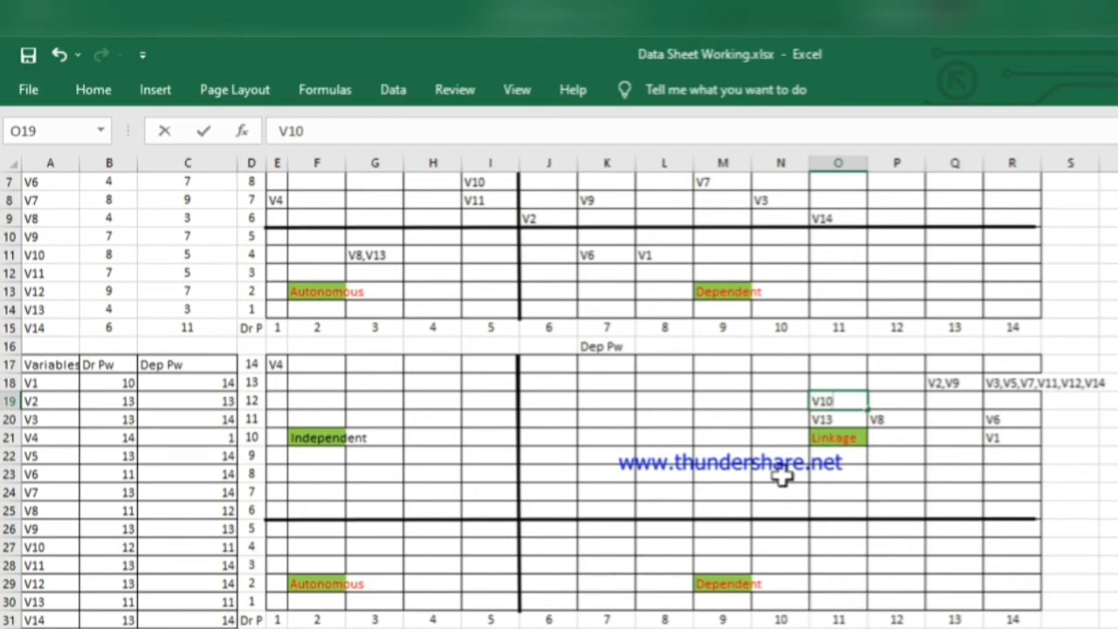
pyautogui.click(722, 456)
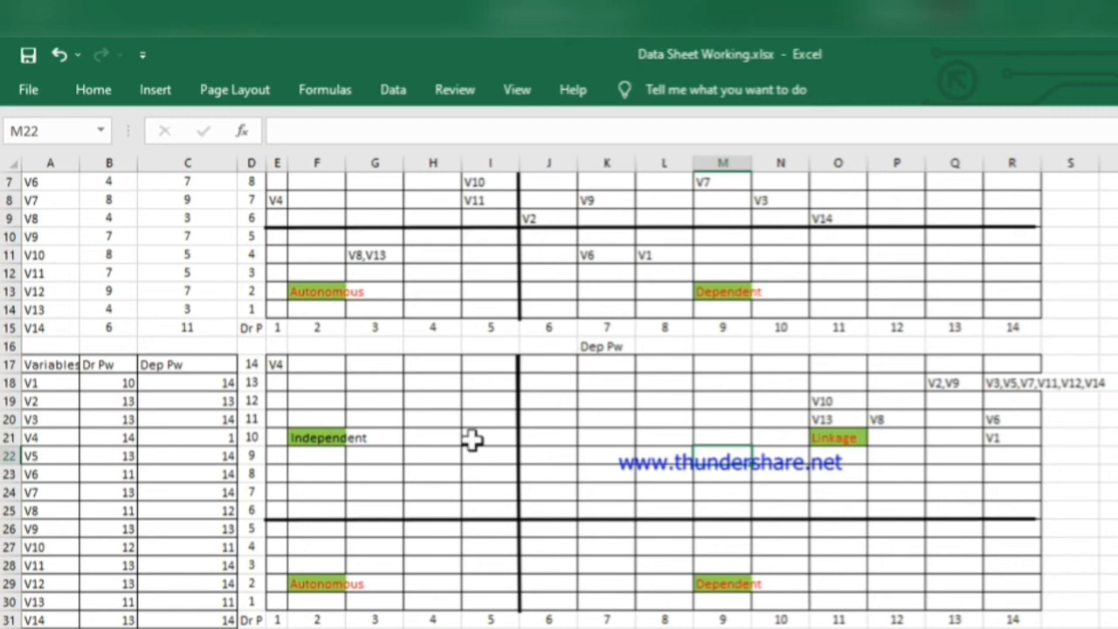
# Step: Reposition the lower grid's dividing lines, the vertical one between dependence 7 and 8 and the horizontal one between driving power 8 and 7
pyautogui.click(277, 367)
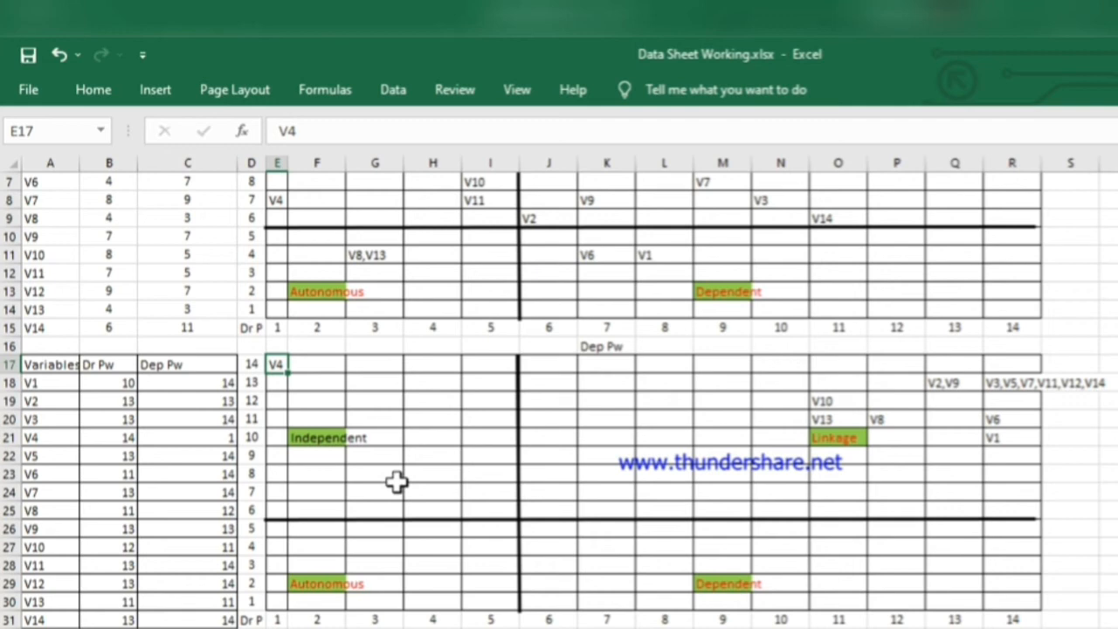
pyautogui.moveTo(517, 462)
pyautogui.mouseDown()
pyautogui.moveTo(540, 537)
pyautogui.moveTo(487, 594)
pyautogui.moveTo(489, 564)
pyautogui.mouseUp()
pyautogui.moveTo(550, 521)
pyautogui.mouseDown()
pyautogui.moveTo(692, 548)
pyautogui.moveTo(625, 531)
pyautogui.mouseUp()
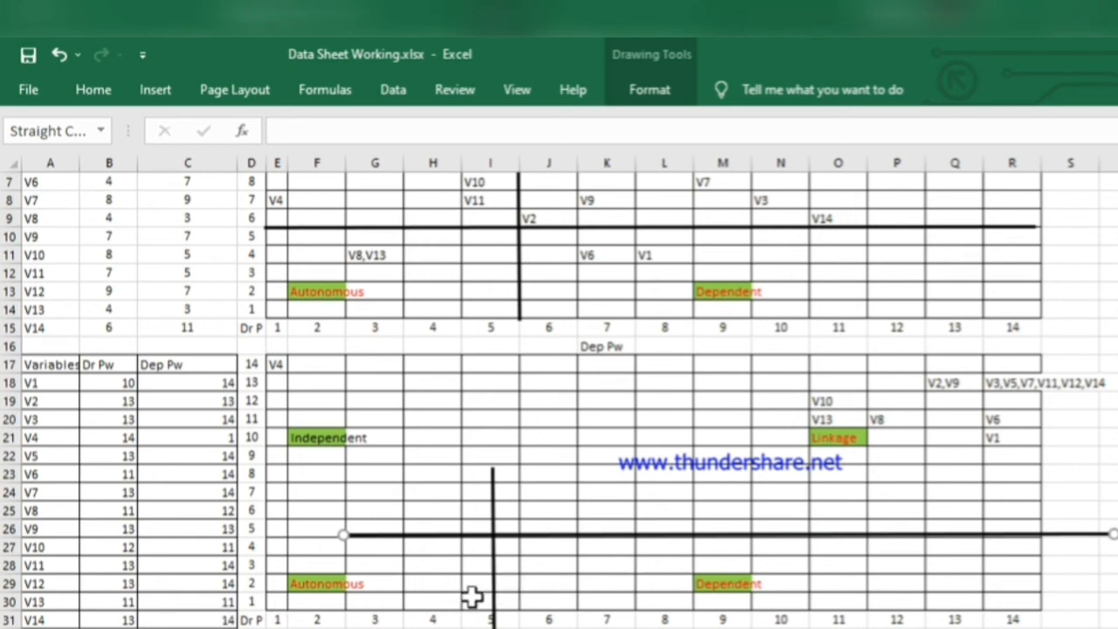
pyautogui.moveTo(494, 587); pyautogui.dragTo(635, 463)
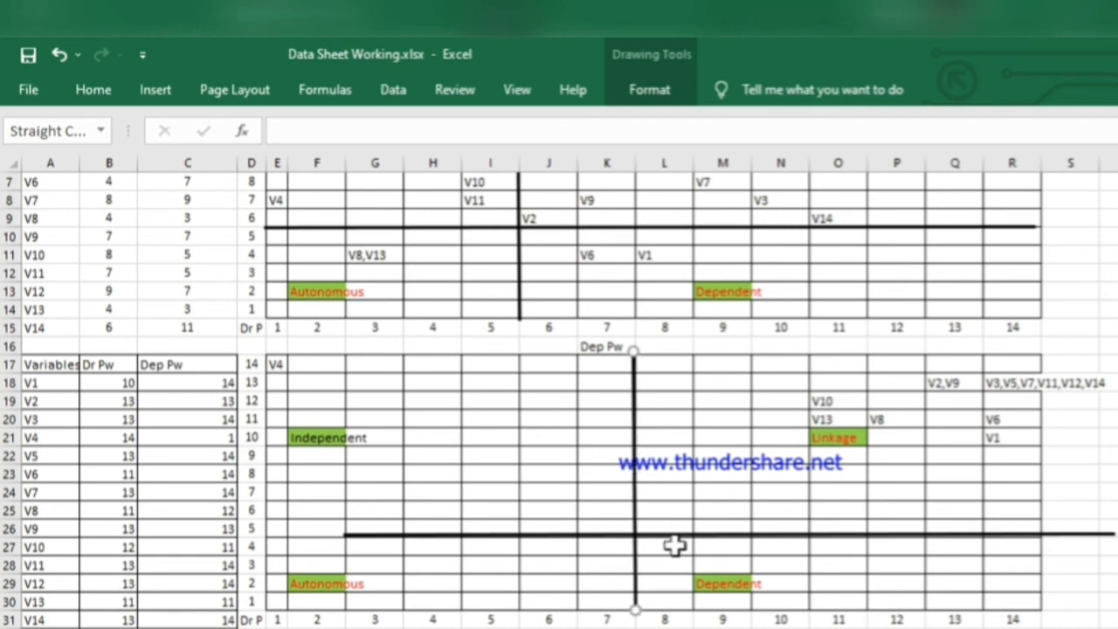
pyautogui.moveTo(675, 534); pyautogui.dragTo(607, 482)
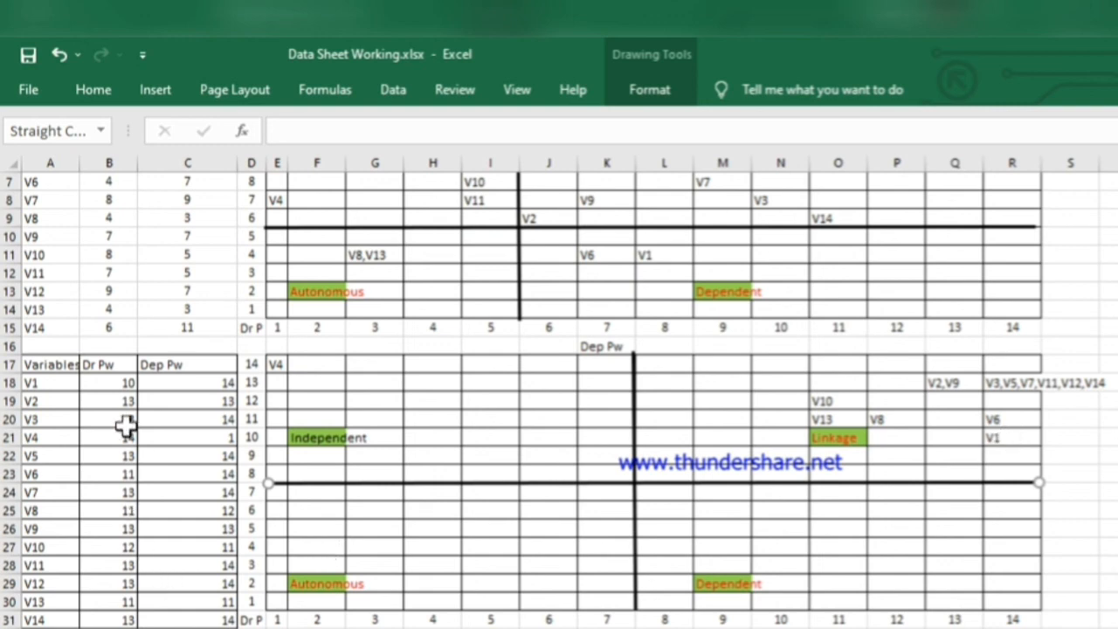
# Step: Move the lower grid's horizontal dividing line up to the boundary between driving power 11 and 10
pyautogui.click(114, 381)
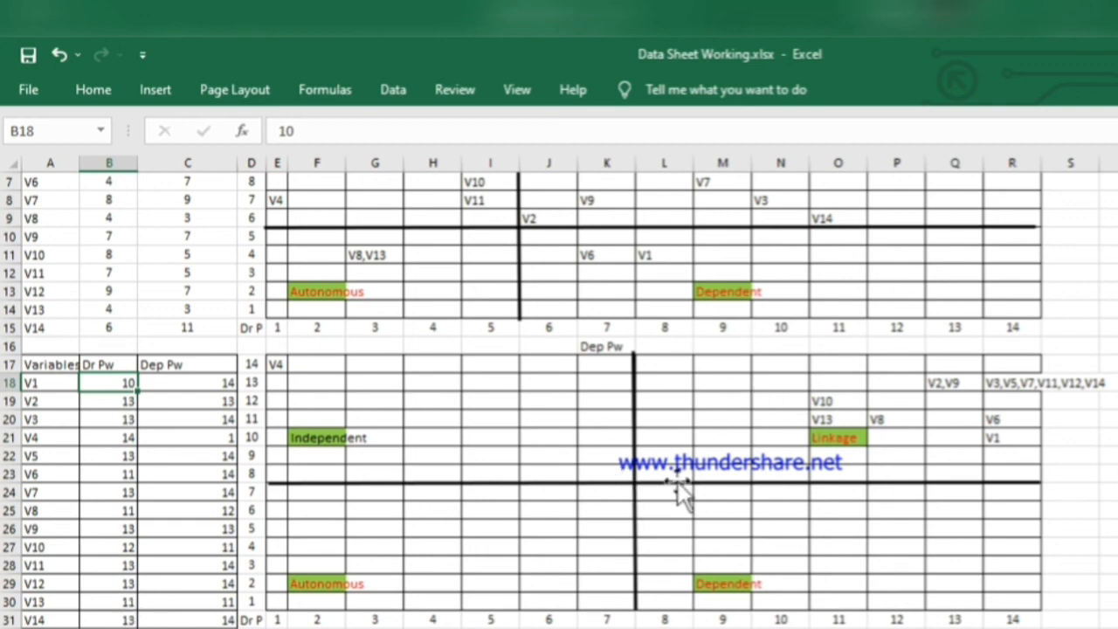
pyautogui.moveTo(677, 483); pyautogui.dragTo(681, 427)
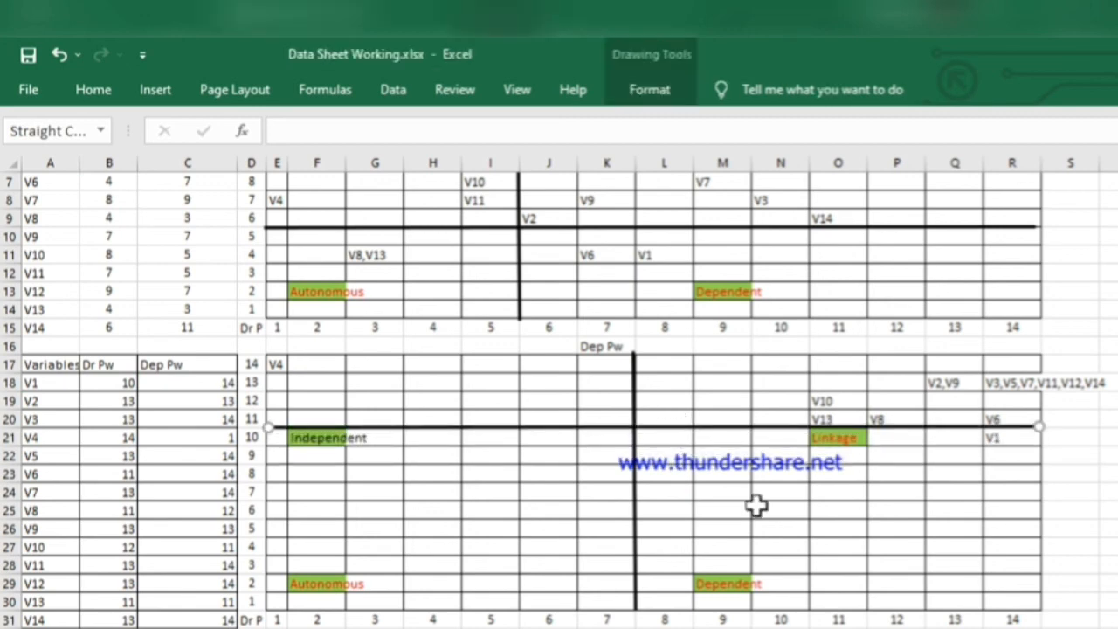
pyautogui.click(863, 514)
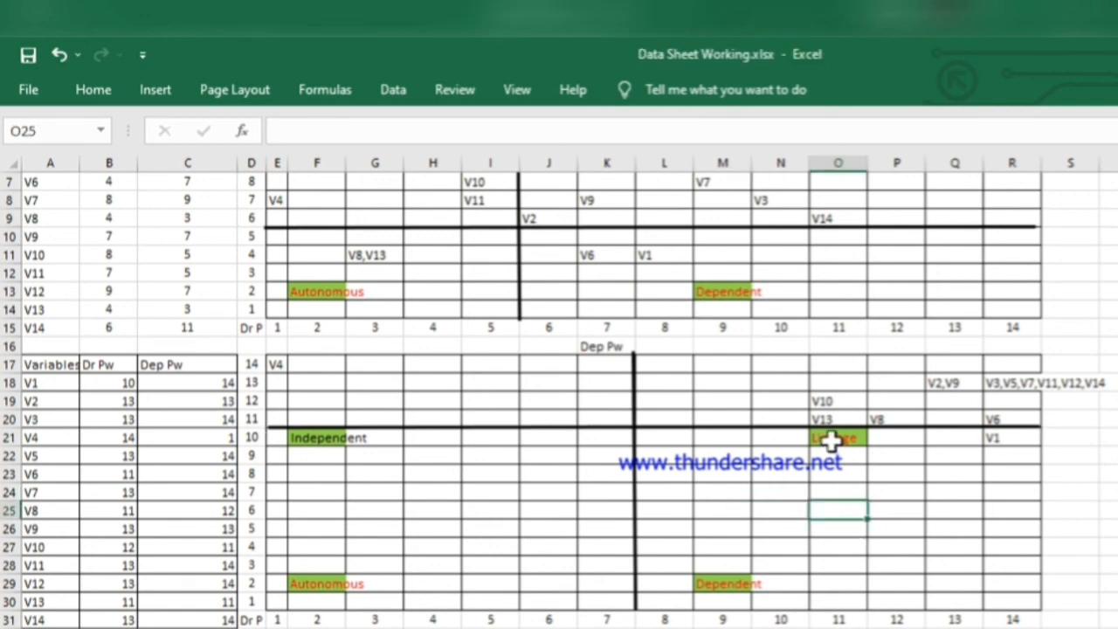
# Step: Move the Linkage label from O21 to N18, above the lower grid's horizontal dividing line
pyautogui.click(831, 439)
pyautogui.moveTo(830, 440); pyautogui.dragTo(781, 380)
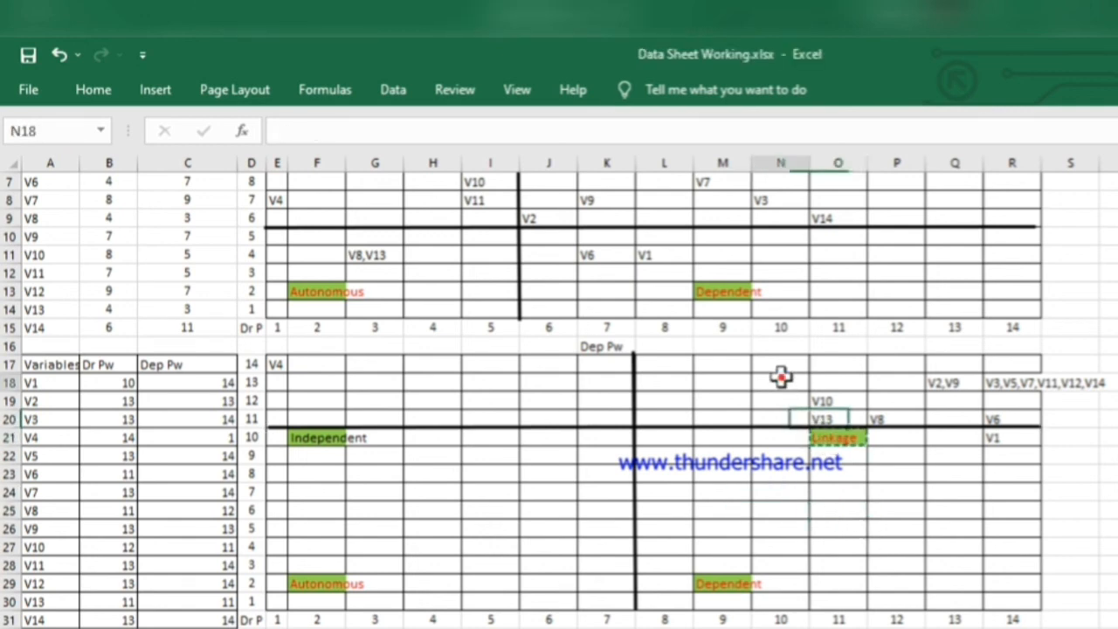
pyautogui.click(900, 564)
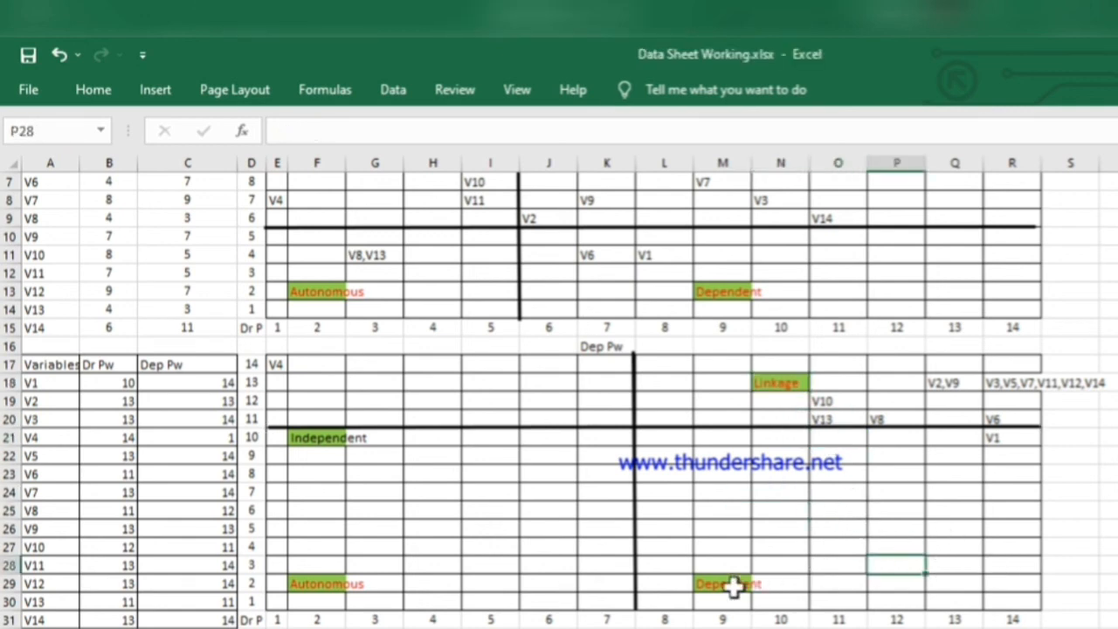
# Step: Move the lower grid's Dependent label from M29 to N23
pyautogui.click(730, 586)
pyautogui.hotkey('ctrl', 'c')
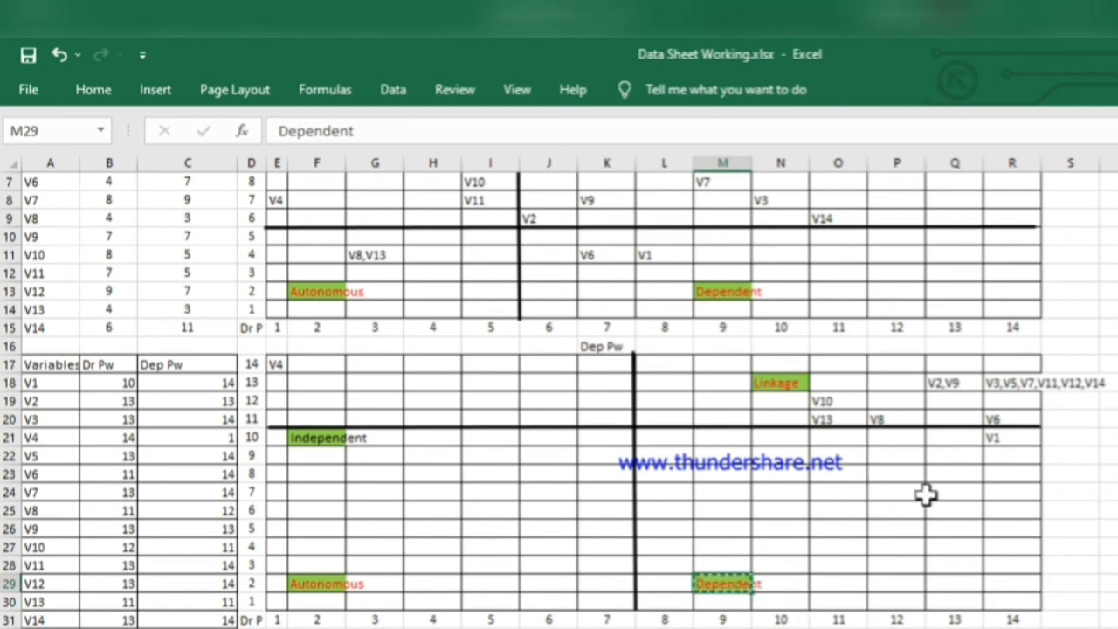
pyautogui.click(780, 473)
pyautogui.hotkey('ctrl', 'v')
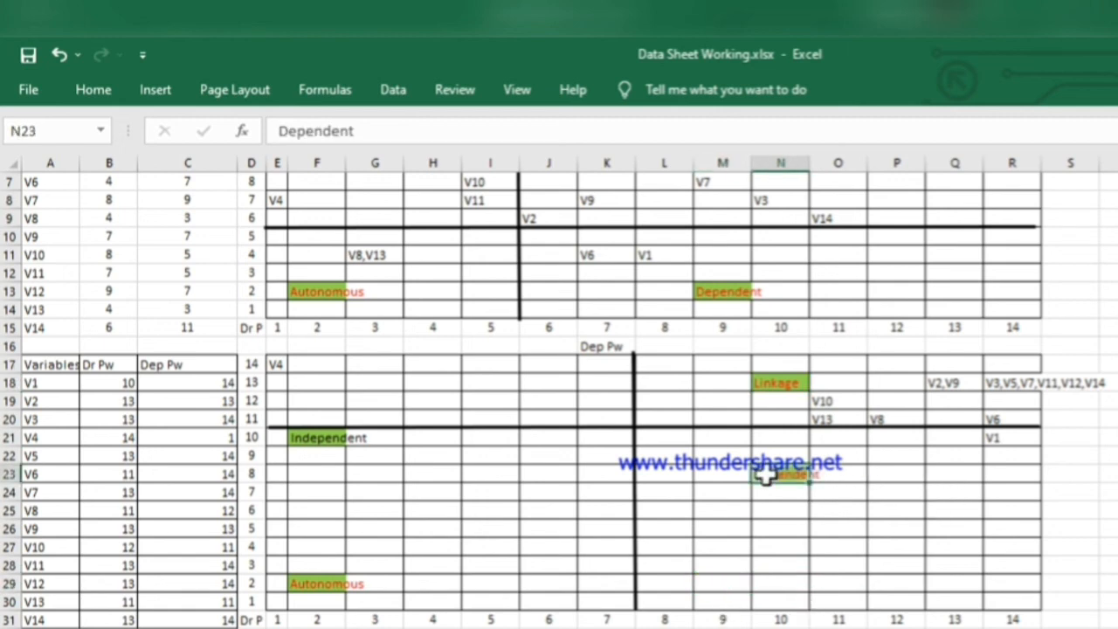
pyautogui.click(822, 549)
# Step: Move the lower grid's Independent label from F21 to F17, above the horizontal dividing line
pyautogui.click(317, 437)
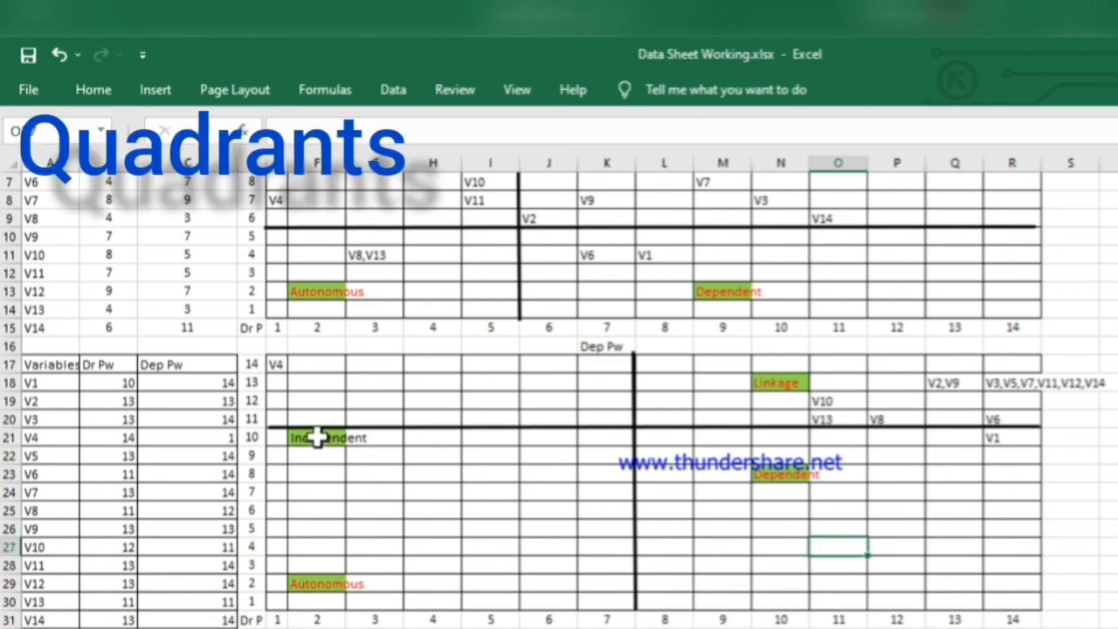
pyautogui.click(317, 364)
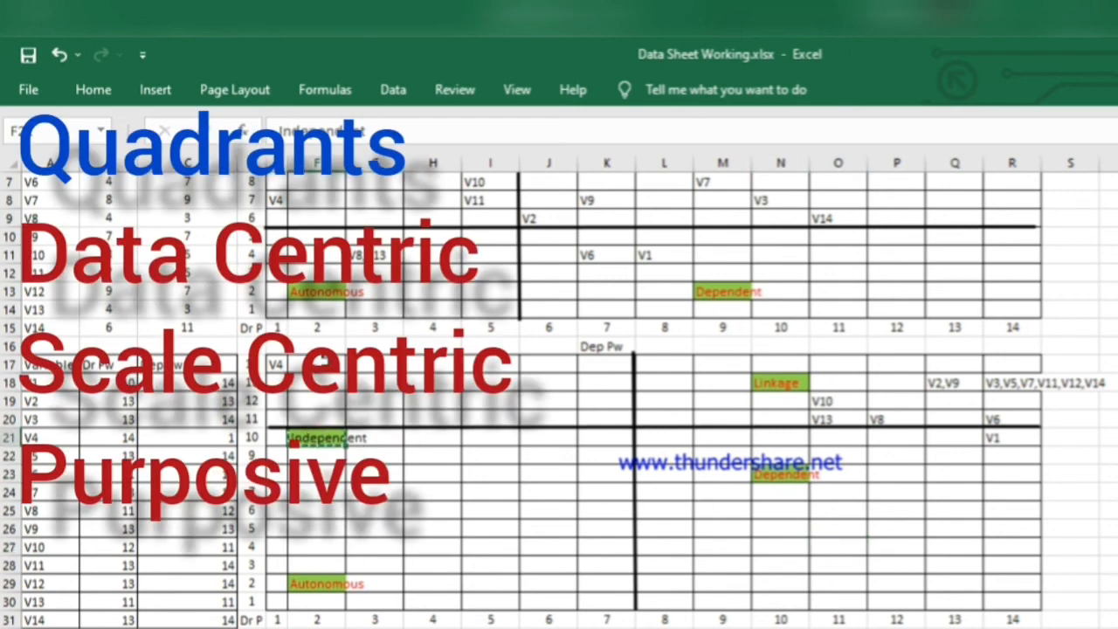
pyautogui.hotkey('ctrl', 'v')
pyautogui.click(432, 495)
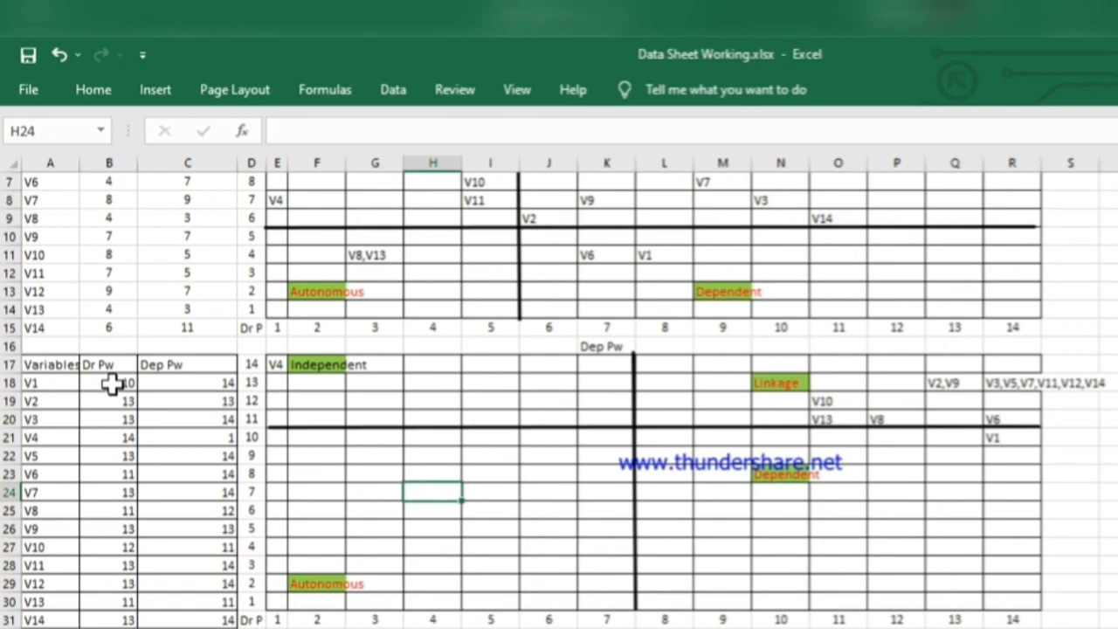
pyautogui.click(1003, 440)
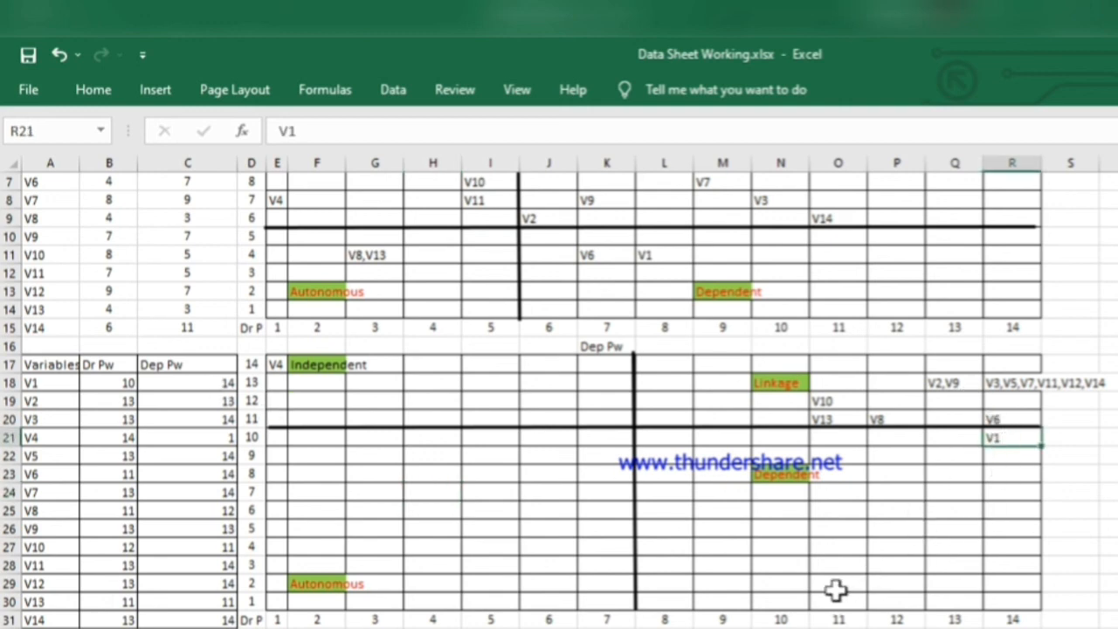